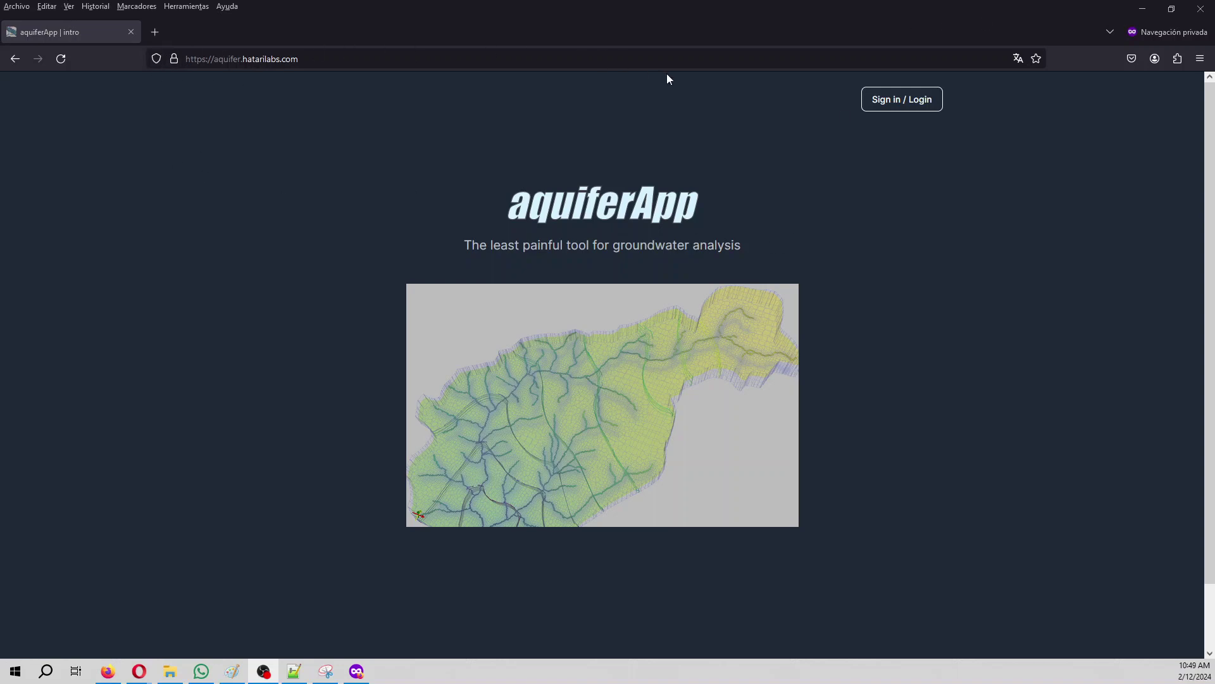
Step: Sign in to AquiferApp with the Hatarilabs account email and password
click(880, 101)
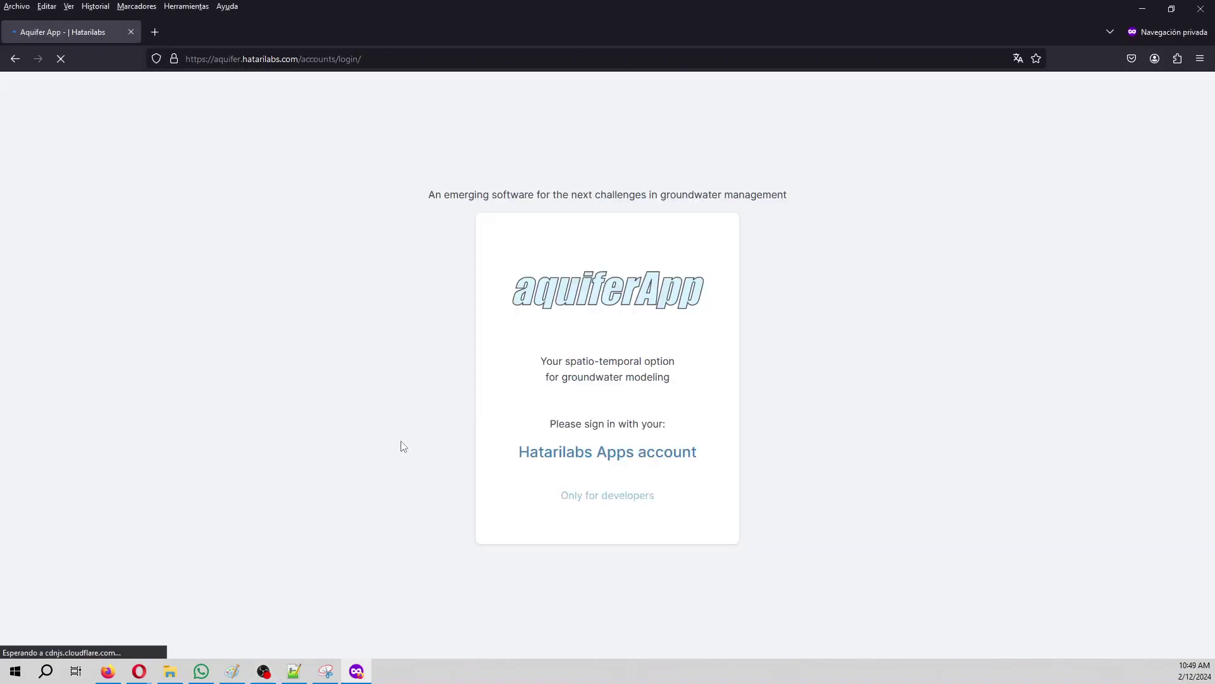
click(627, 455)
click(608, 444)
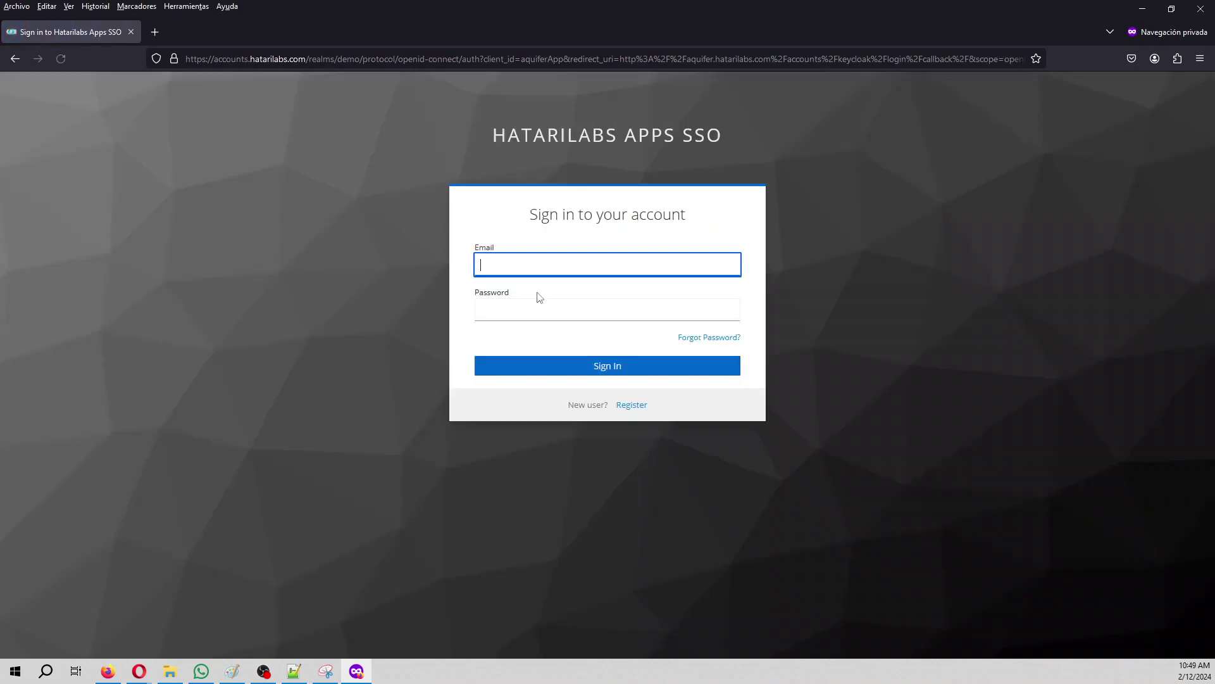
key(Tab)
text(***)
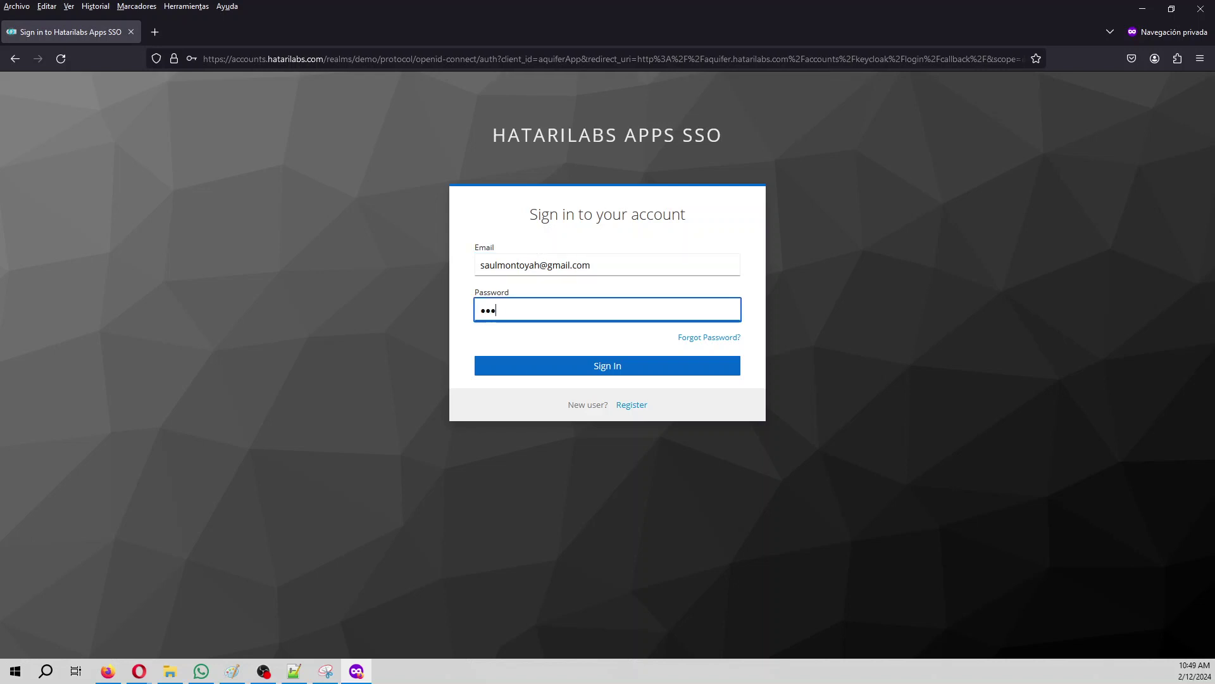
text(*******)
key(Return)
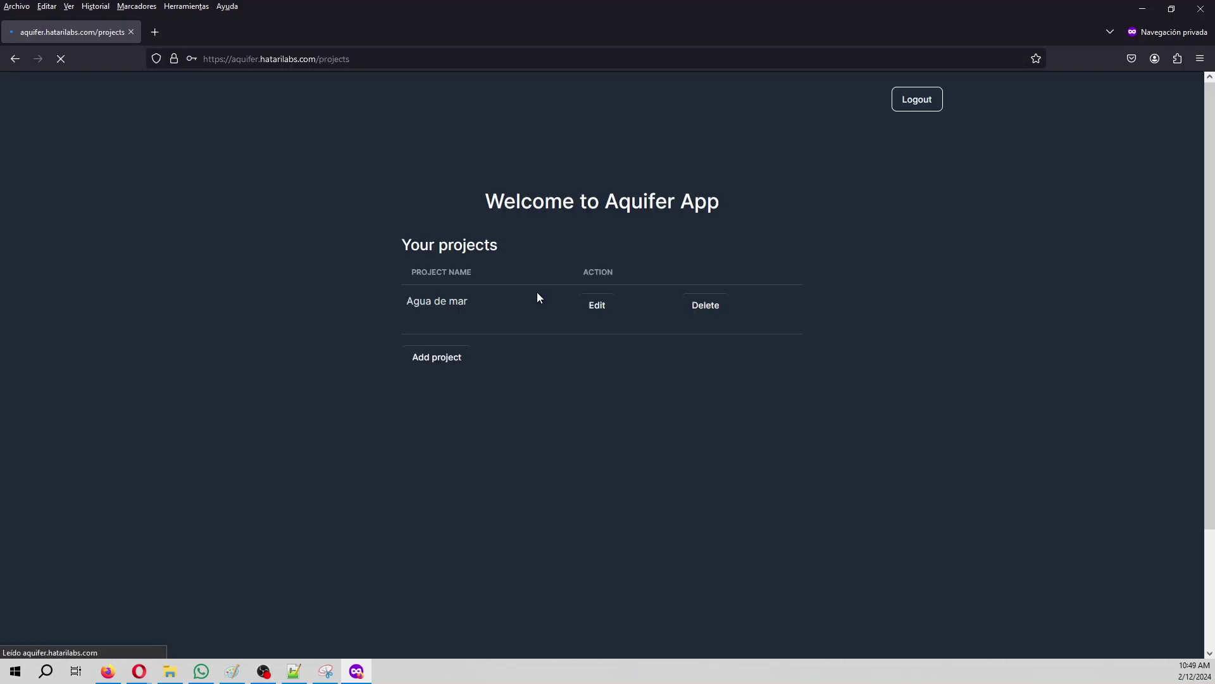
Step: Delete the Agua de mar project and add a project 'Seawater' described as 'Phreeqc modeling'
click(700, 309)
click(422, 362)
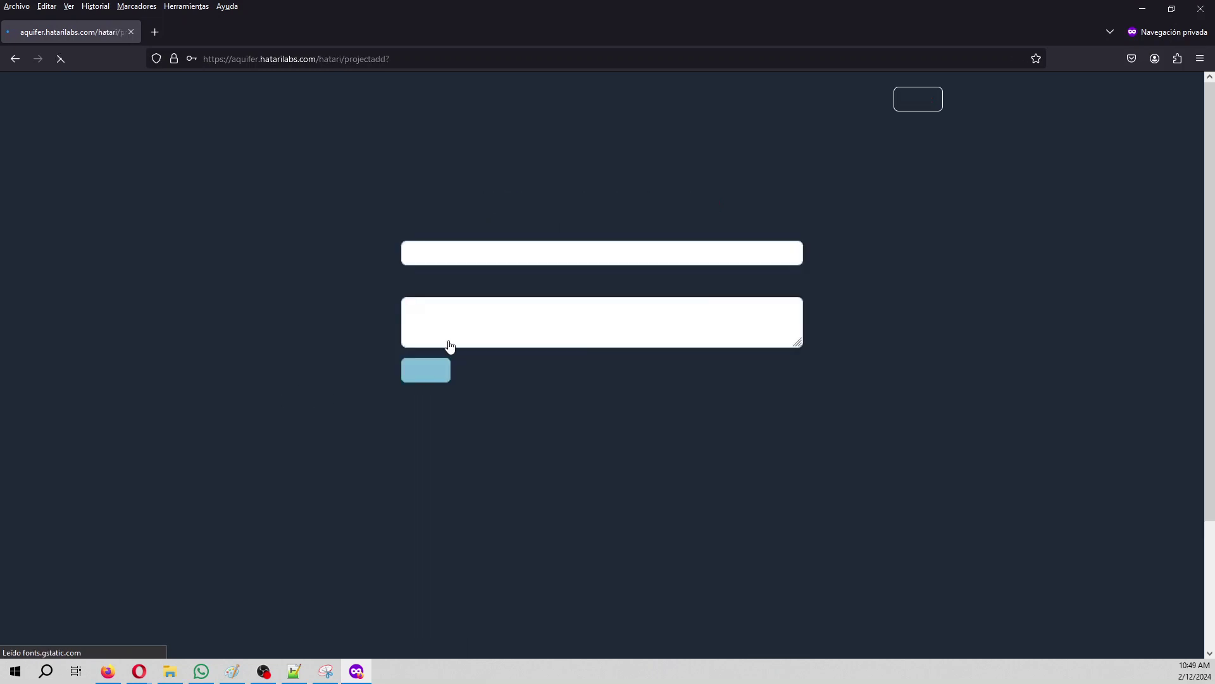
click(470, 244)
text(Seawater)
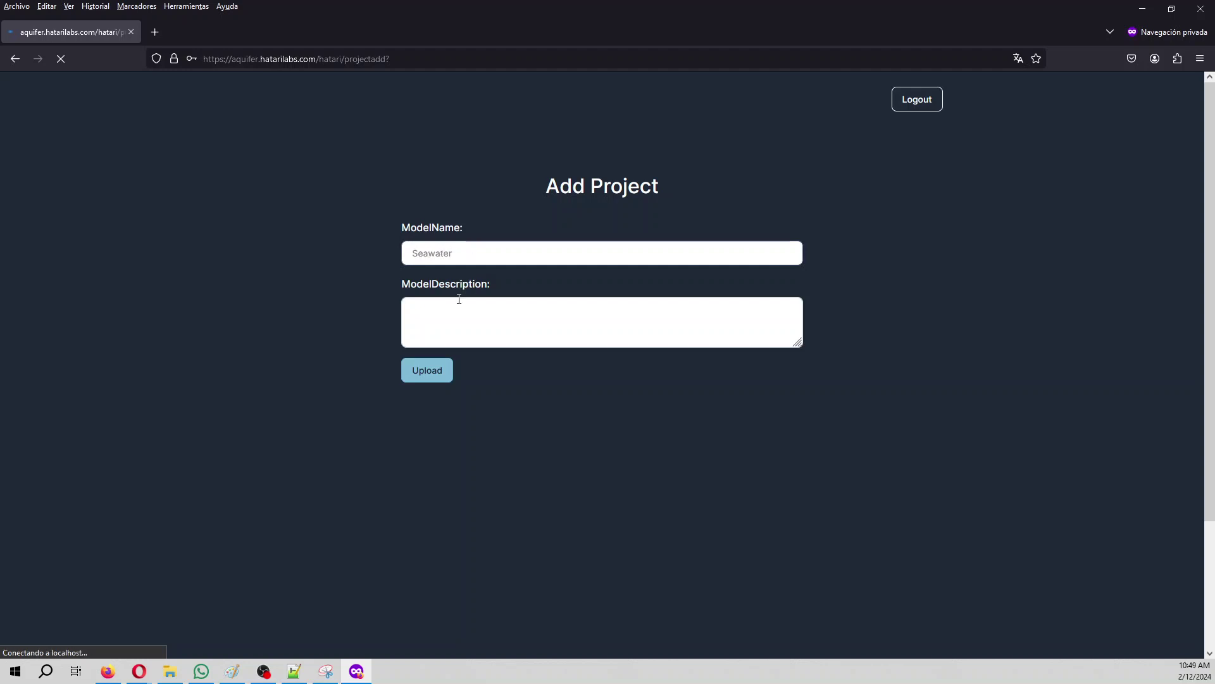
click(462, 314)
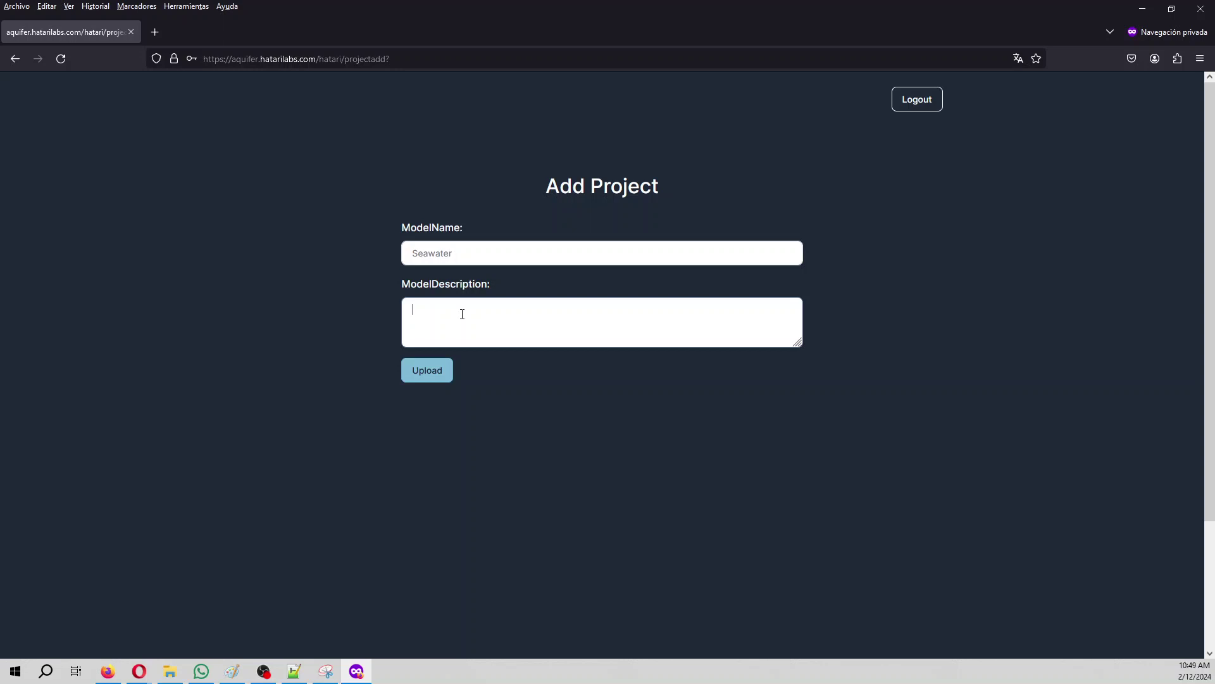
text(Phreeqc modeling)
Step: Save the Seawater project, open it, and start the Phreeqc tool from the gallery
click(409, 379)
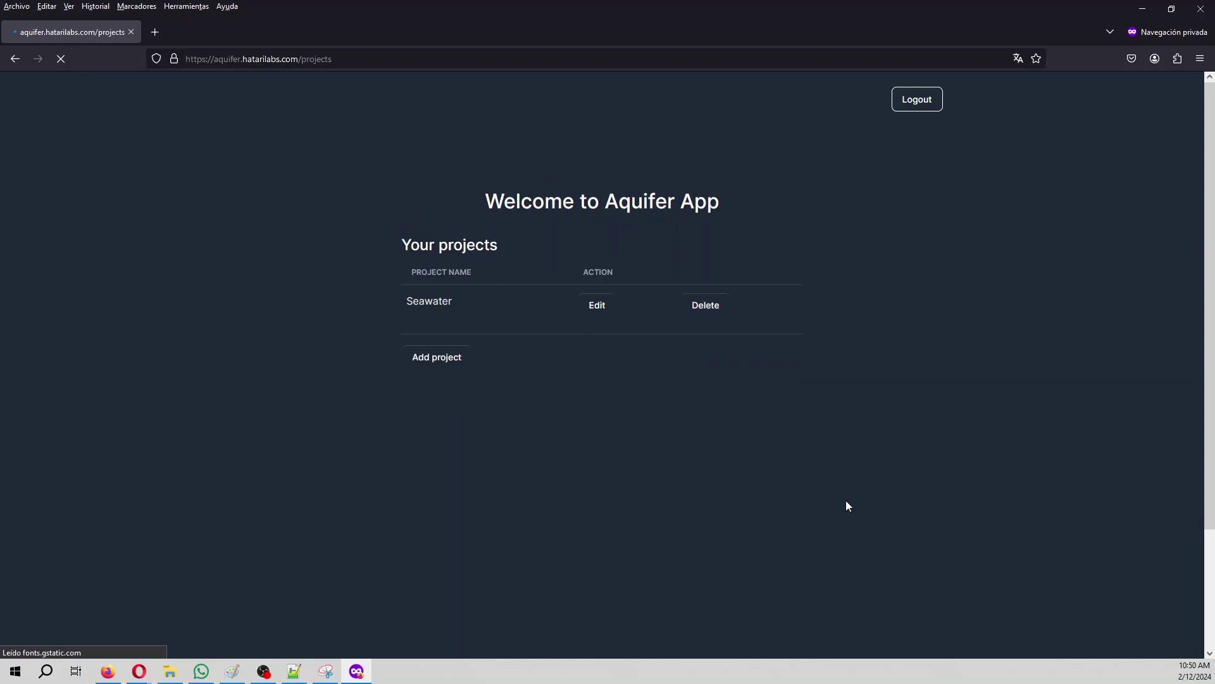
click(608, 313)
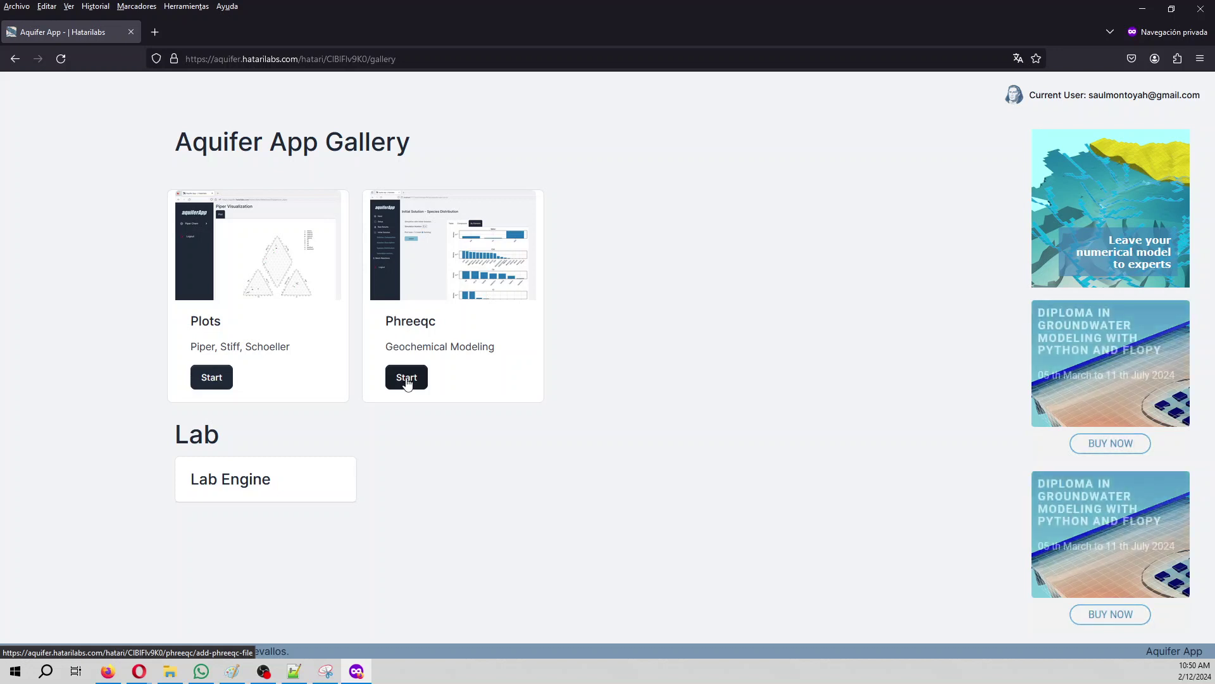
click(407, 378)
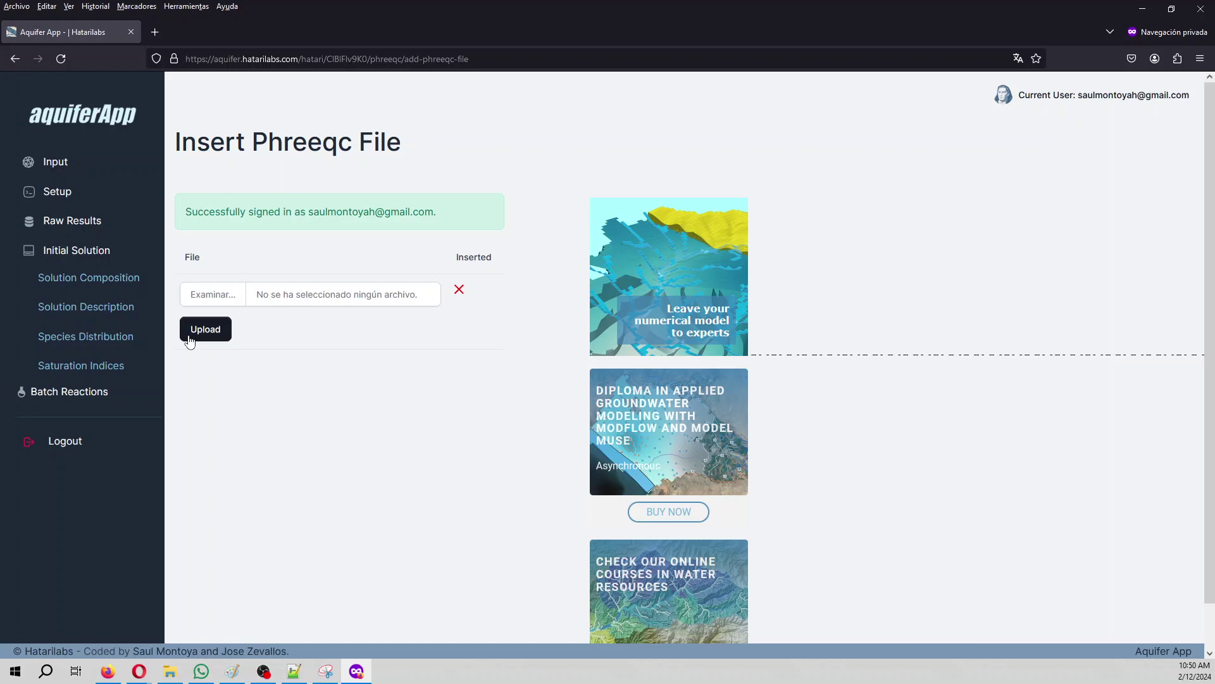
Step: In File Explorer, select ex1b.in in seawaterSpeciation and bring up its context menu
click(169, 672)
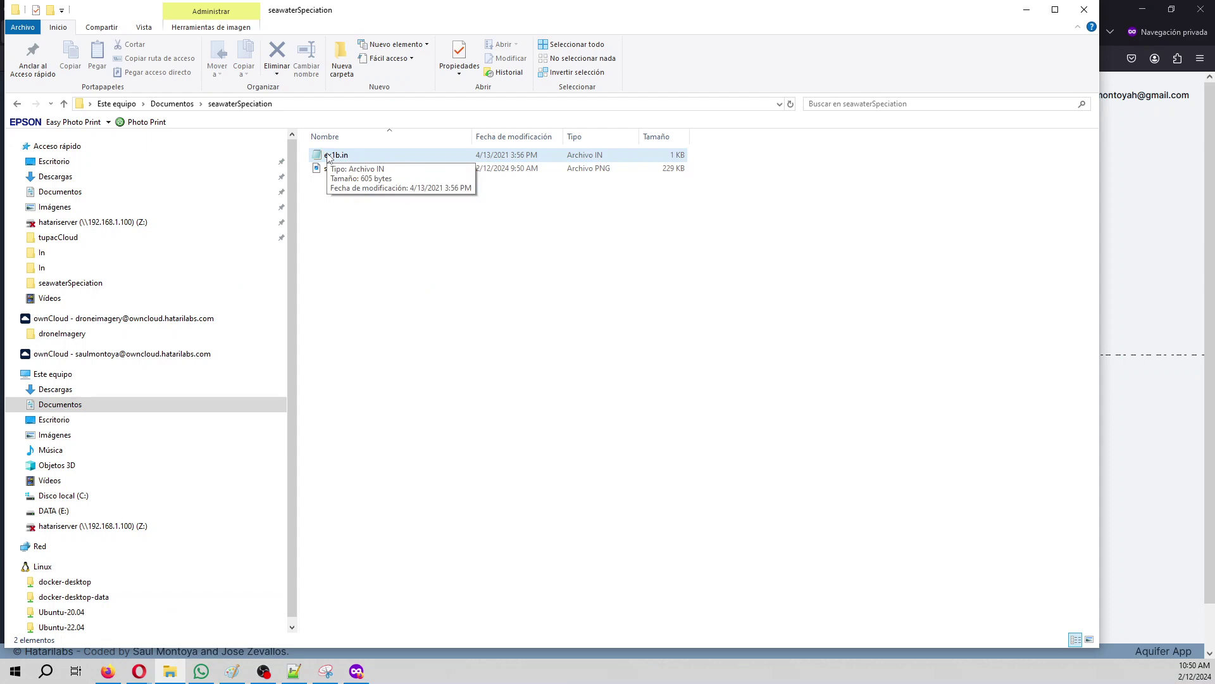
click(329, 158)
right_click(329, 158)
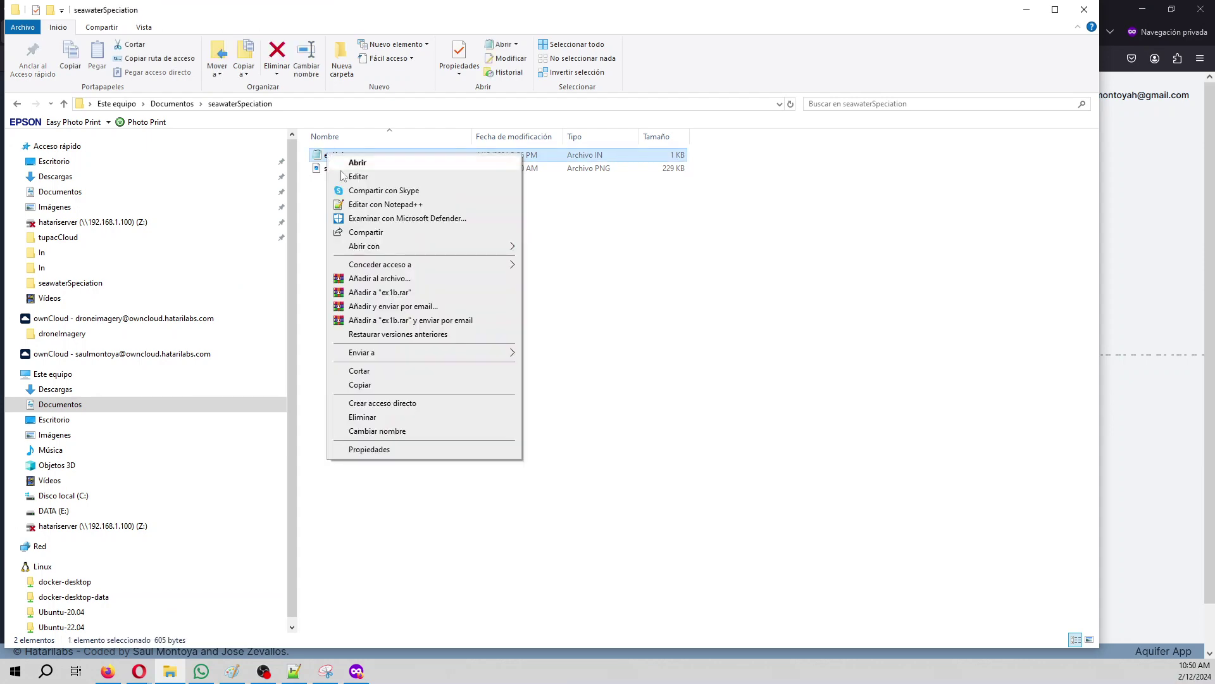
Step: Open ex1b.in in Notepad++ to read the SOLUTION 1 input, then minimize the editor
click(374, 196)
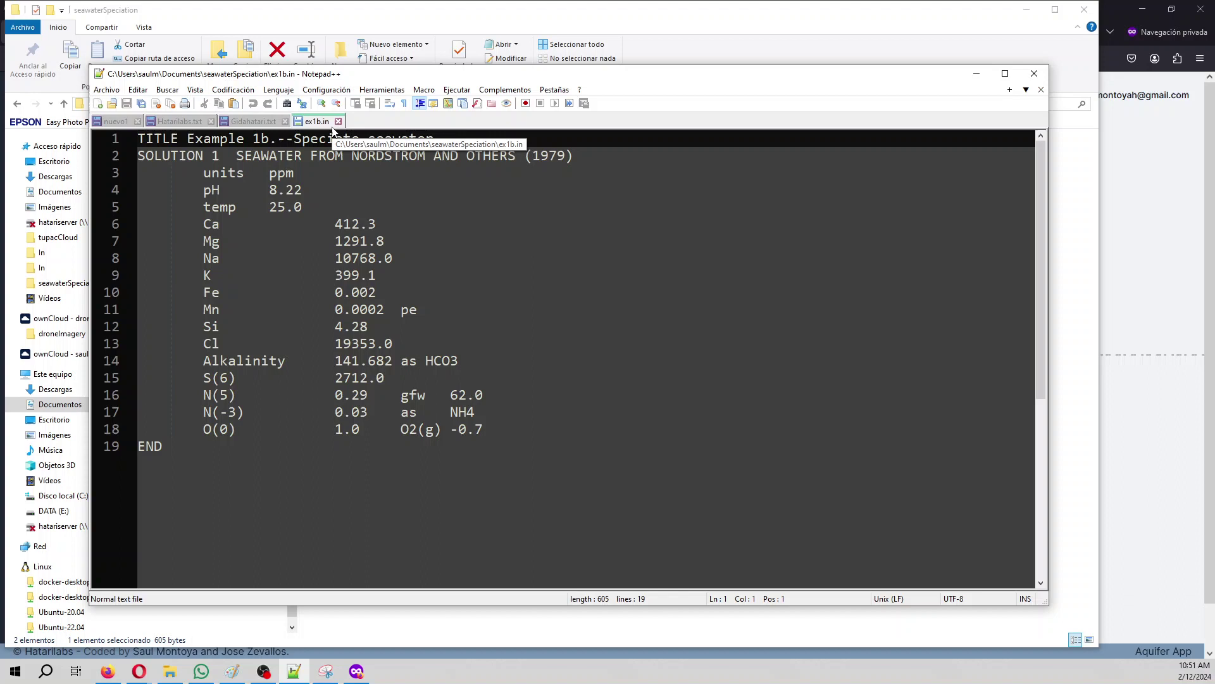
click(976, 74)
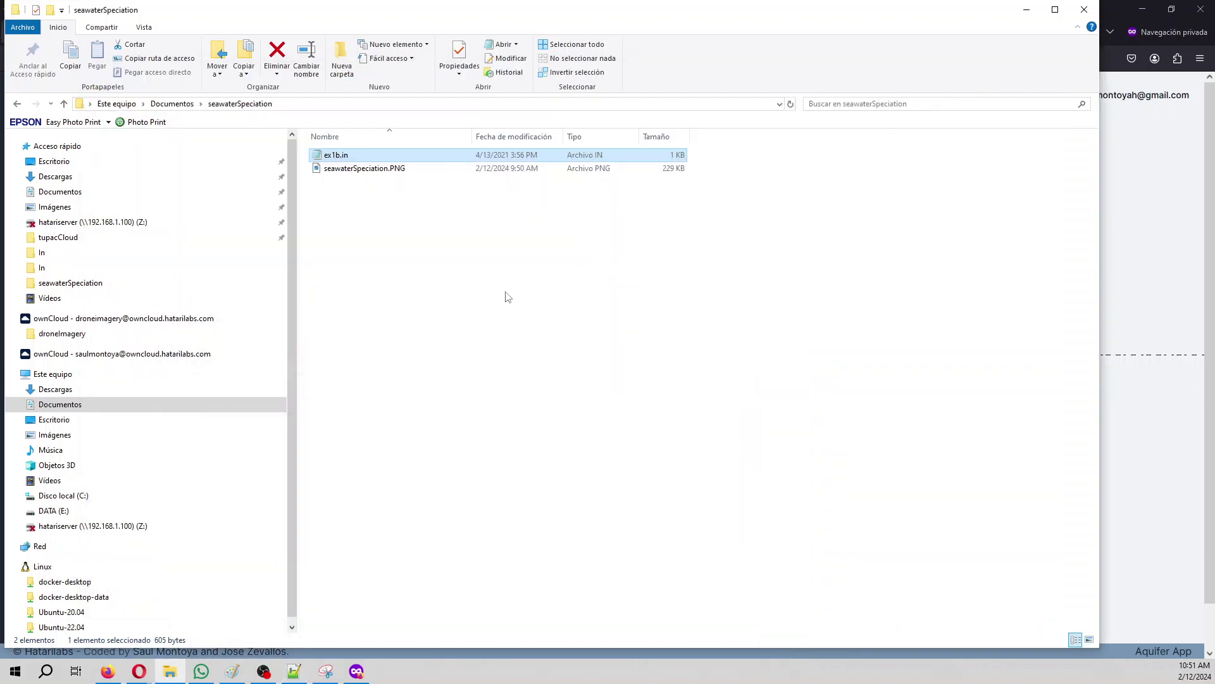
Step: Upload ex1b.in from Documents > seawaterSpeciation as the Phreeqc input file
click(1176, 277)
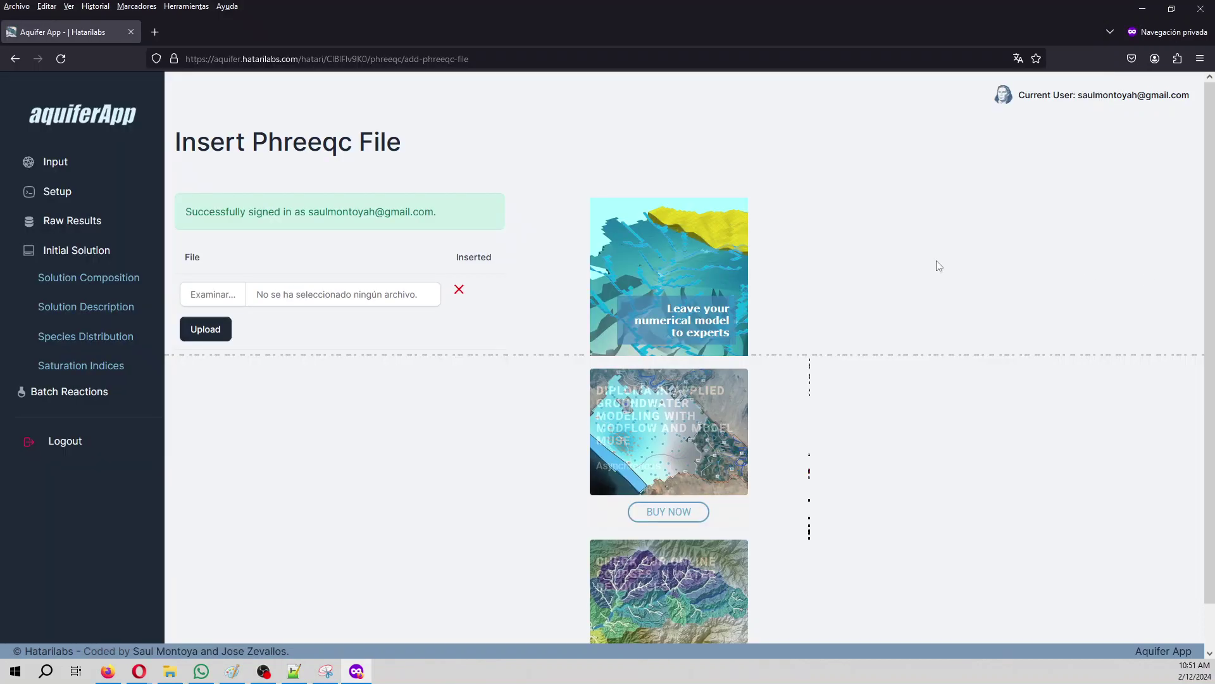
click(209, 293)
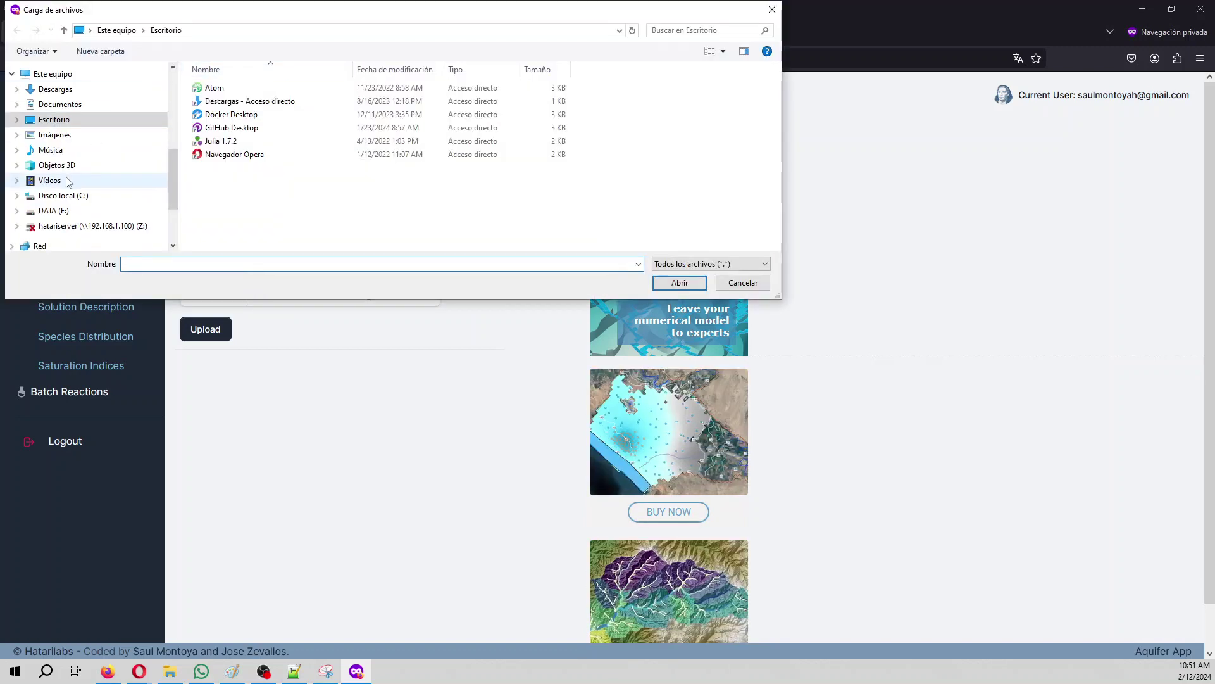
click(60, 104)
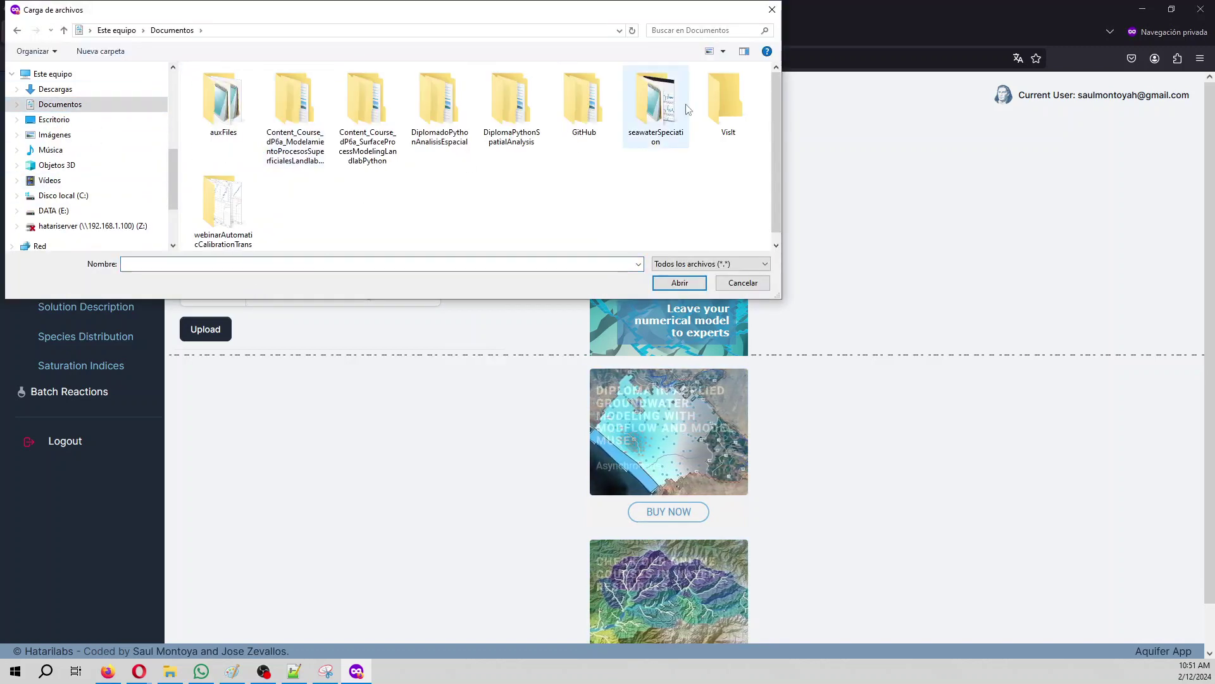
double_click(657, 104)
double_click(193, 112)
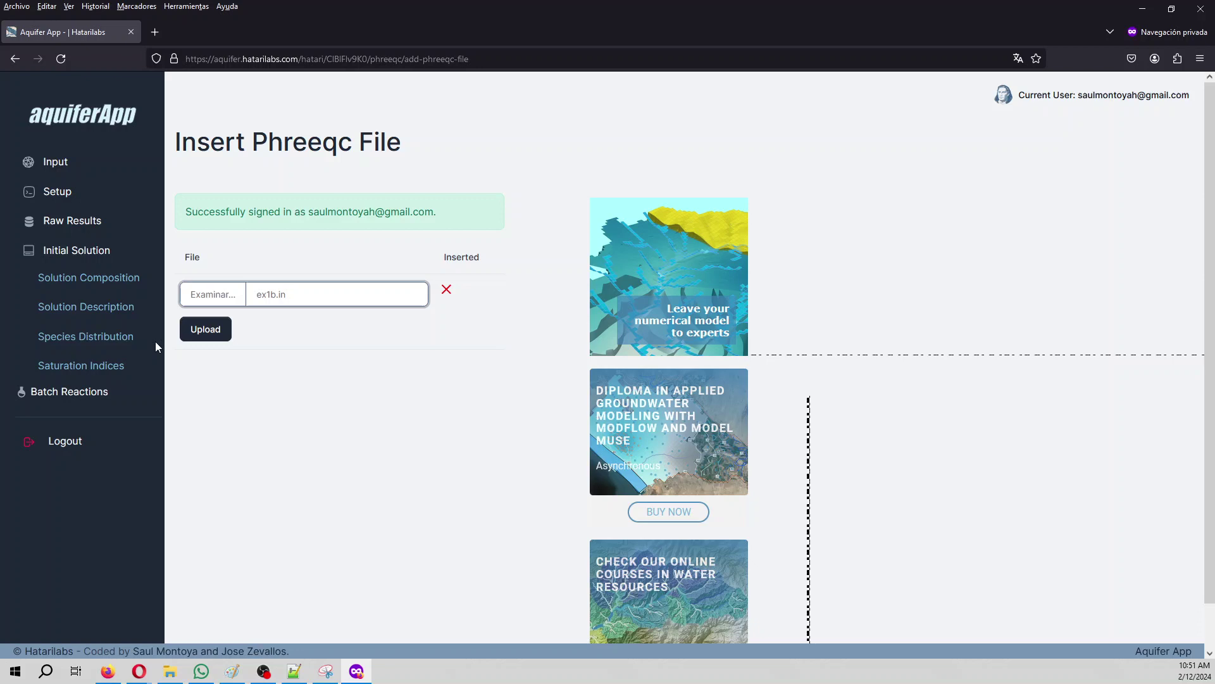
click(198, 330)
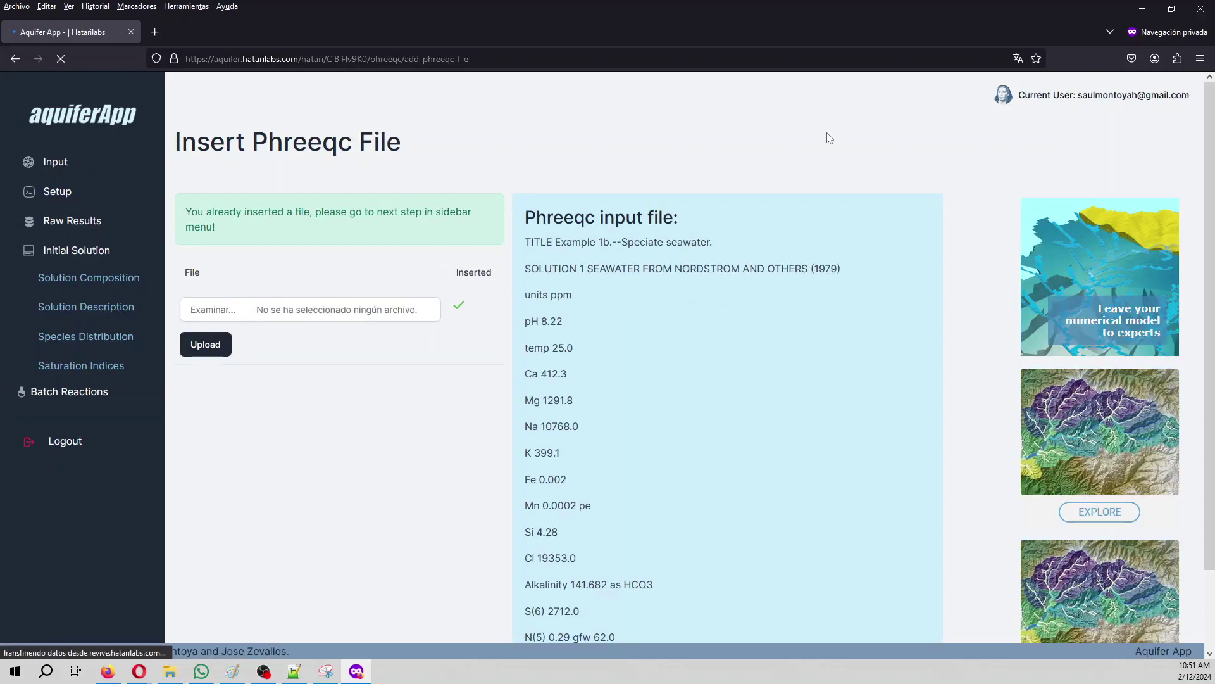
Step: Compare the uploaded input against ex1b.in in Notepad++, then go to the Setup page
click(294, 671)
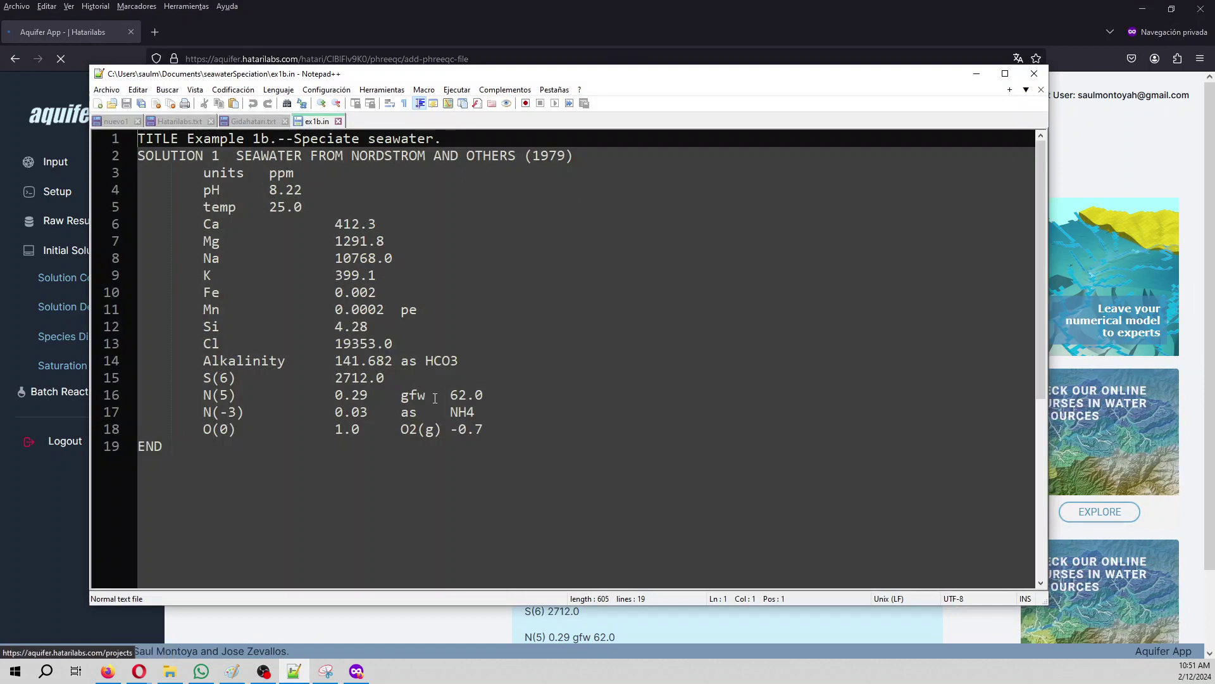
click(977, 73)
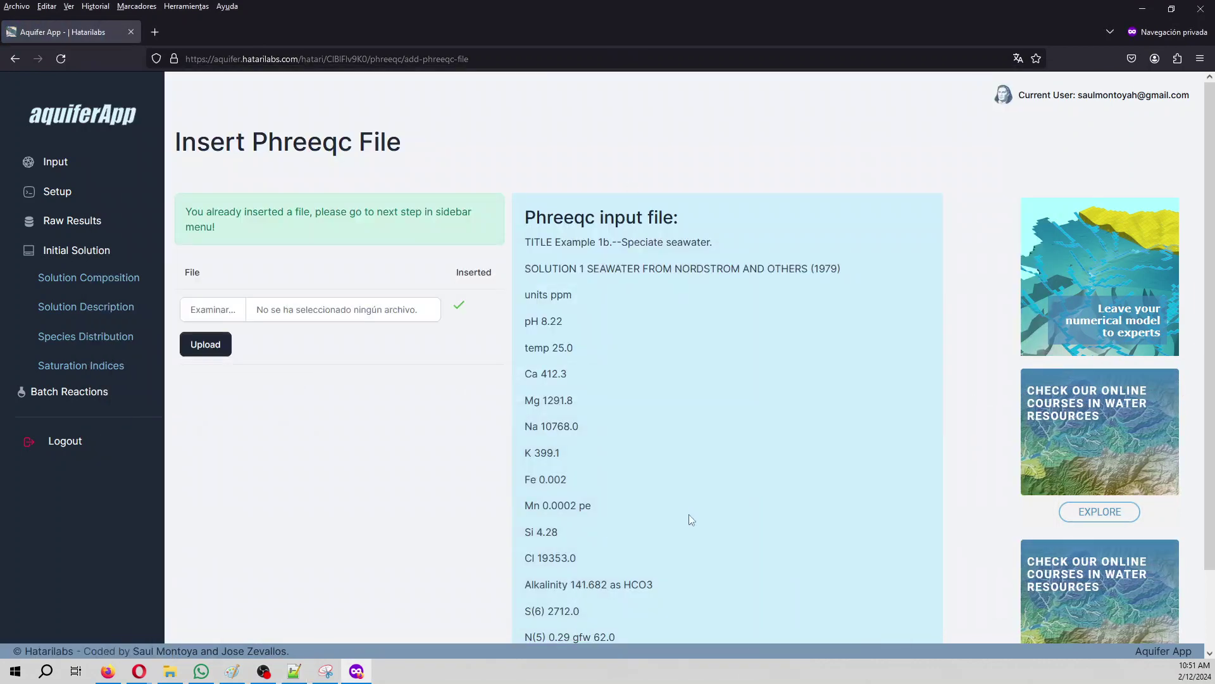
scroll(726, 474, down, 3)
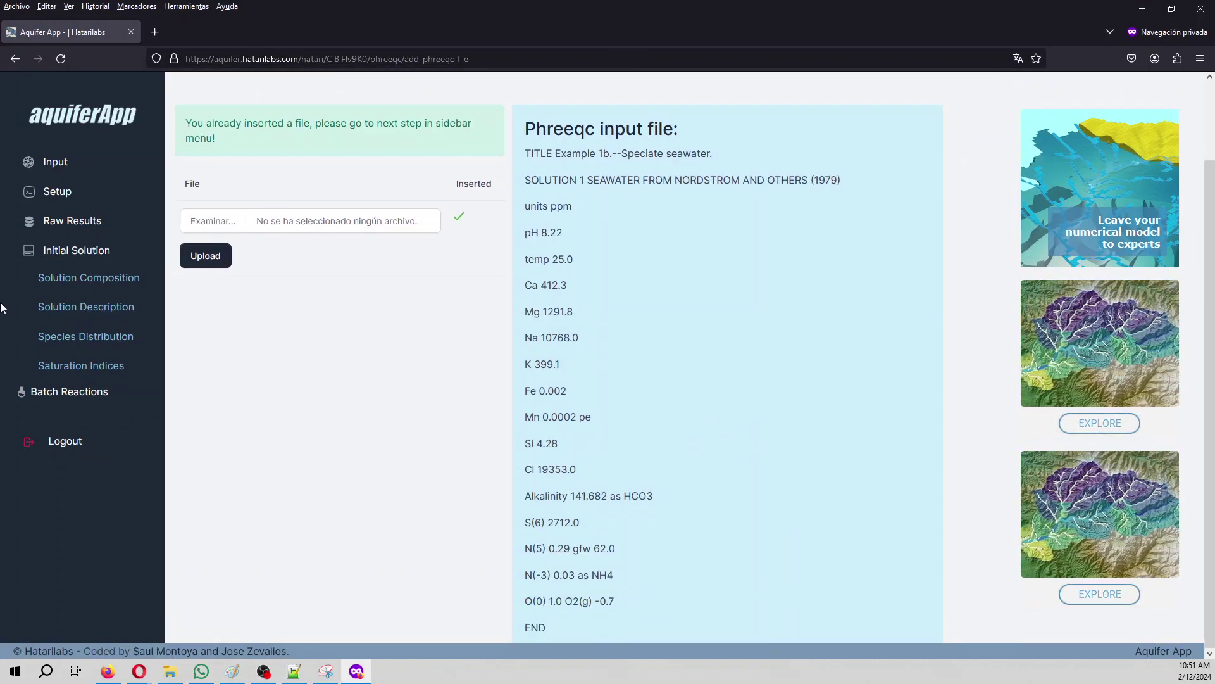
click(50, 192)
Step: Select the phreeqc.dat database and run the Phreeqc model on ex1b.in
click(276, 202)
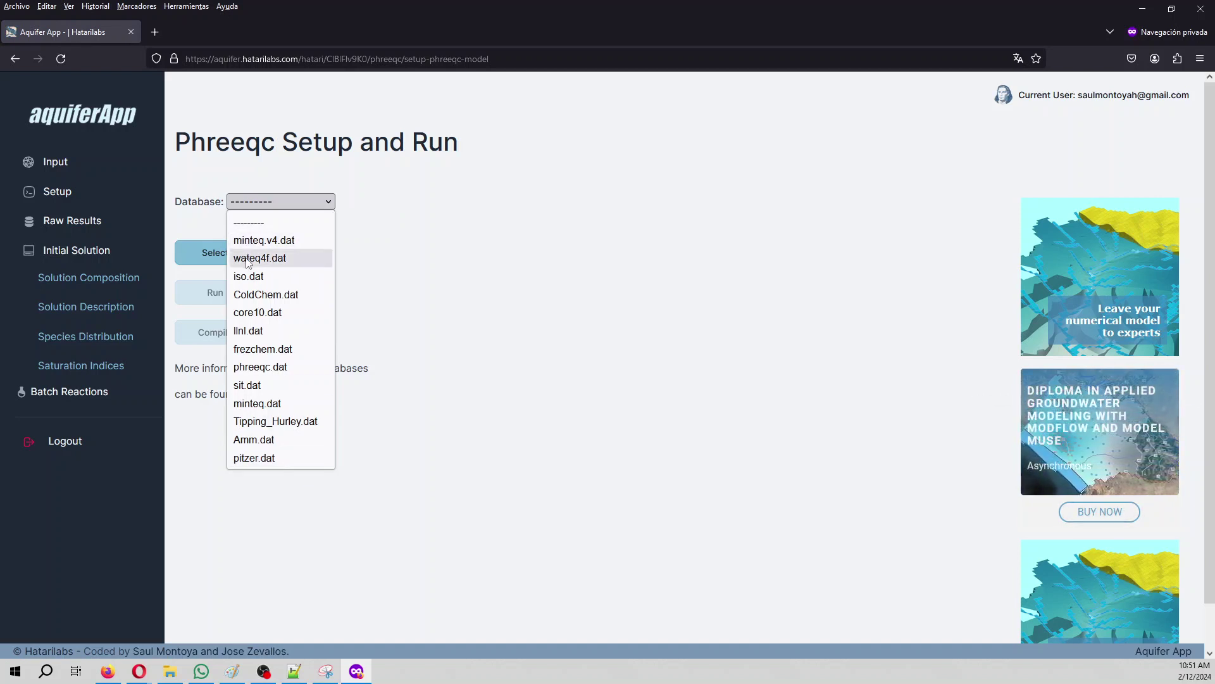
click(488, 420)
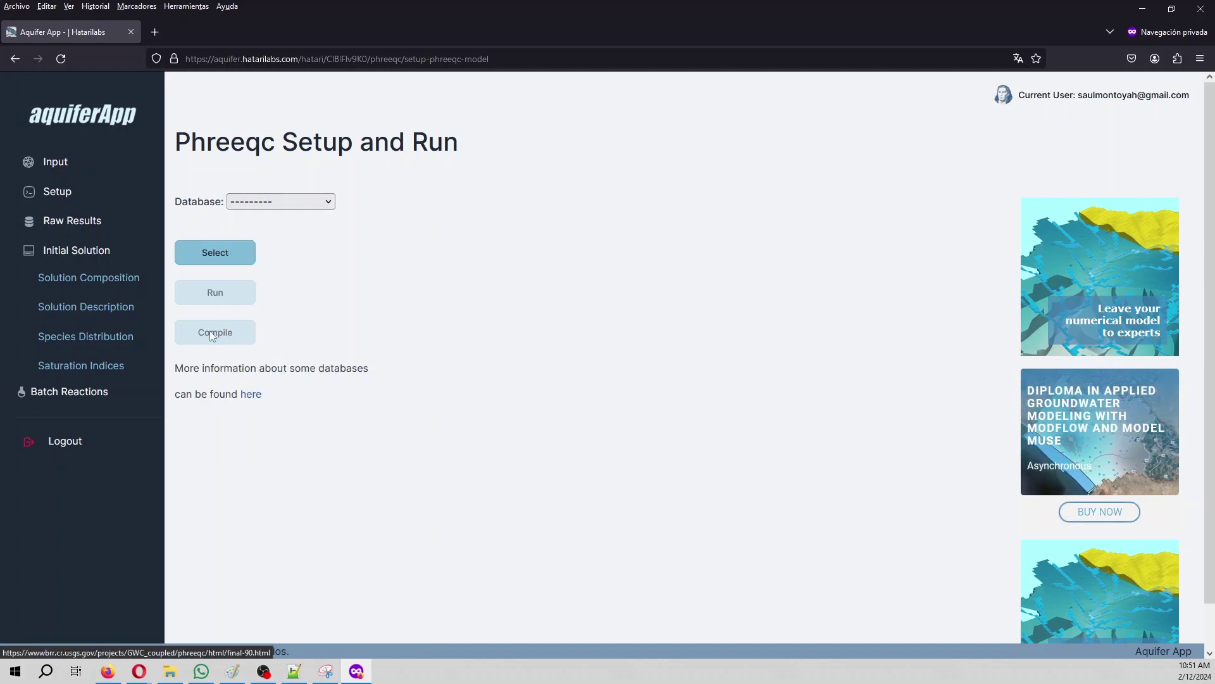
click(266, 201)
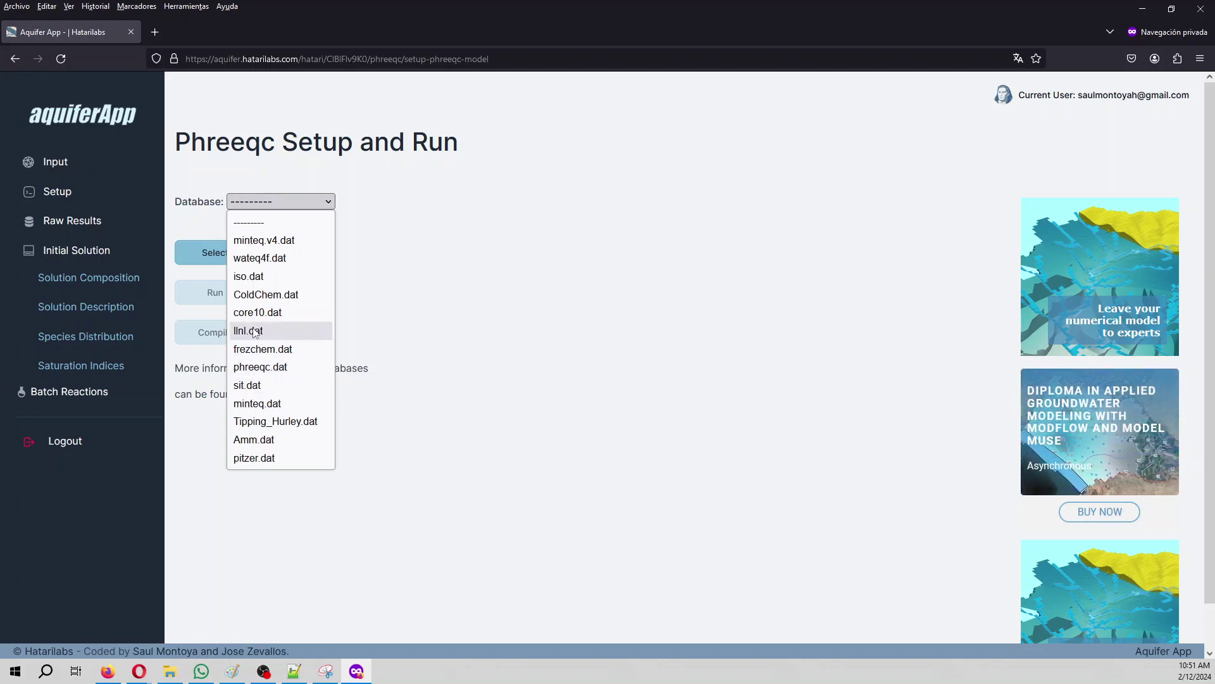
click(259, 369)
click(217, 249)
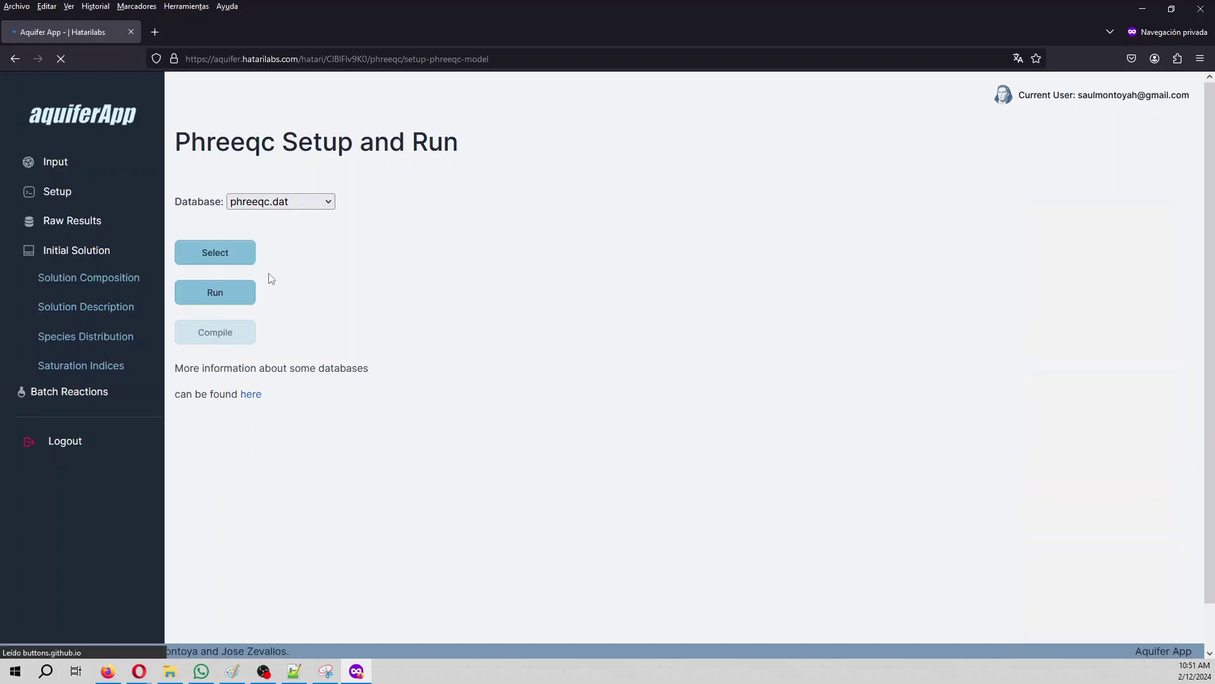
click(246, 297)
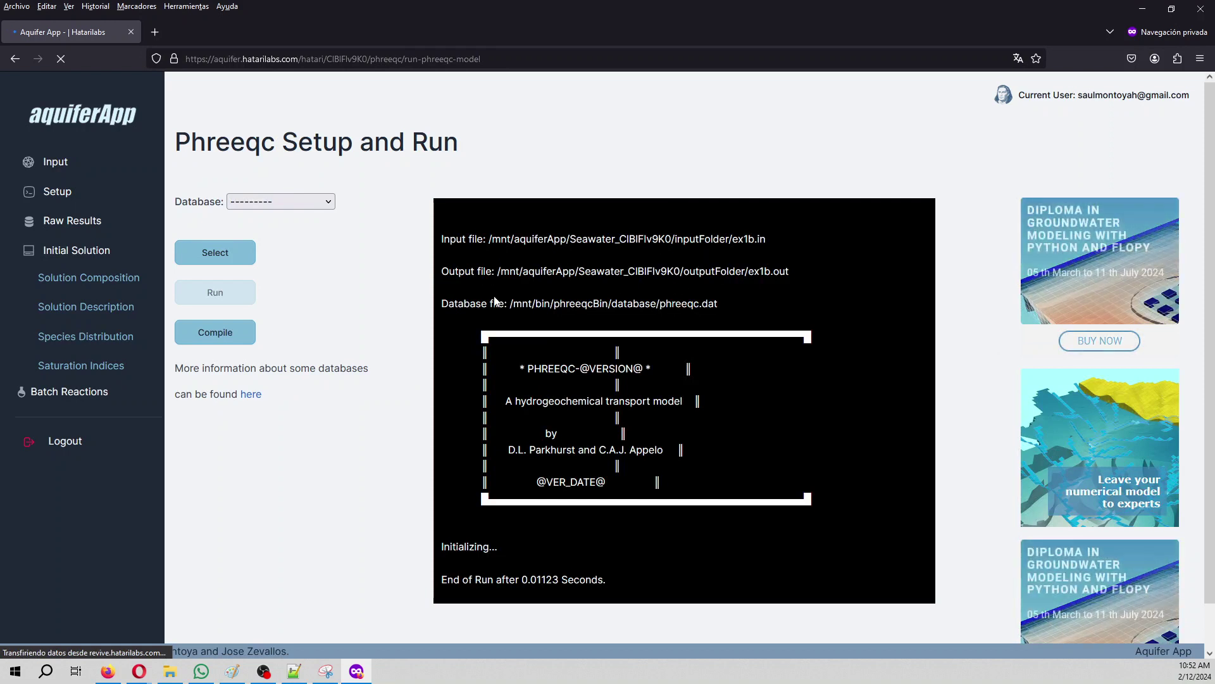
Step: Load simulation 1's raw Phreeqc output and scroll through it and back to the top
click(219, 335)
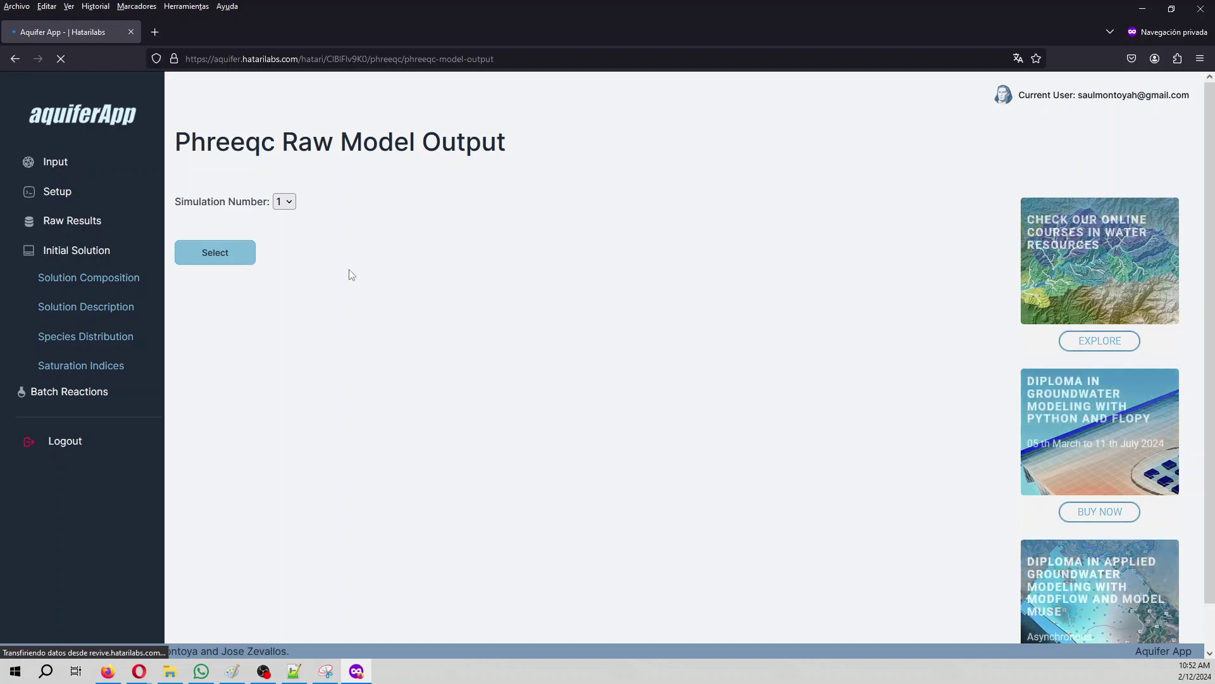
click(52, 224)
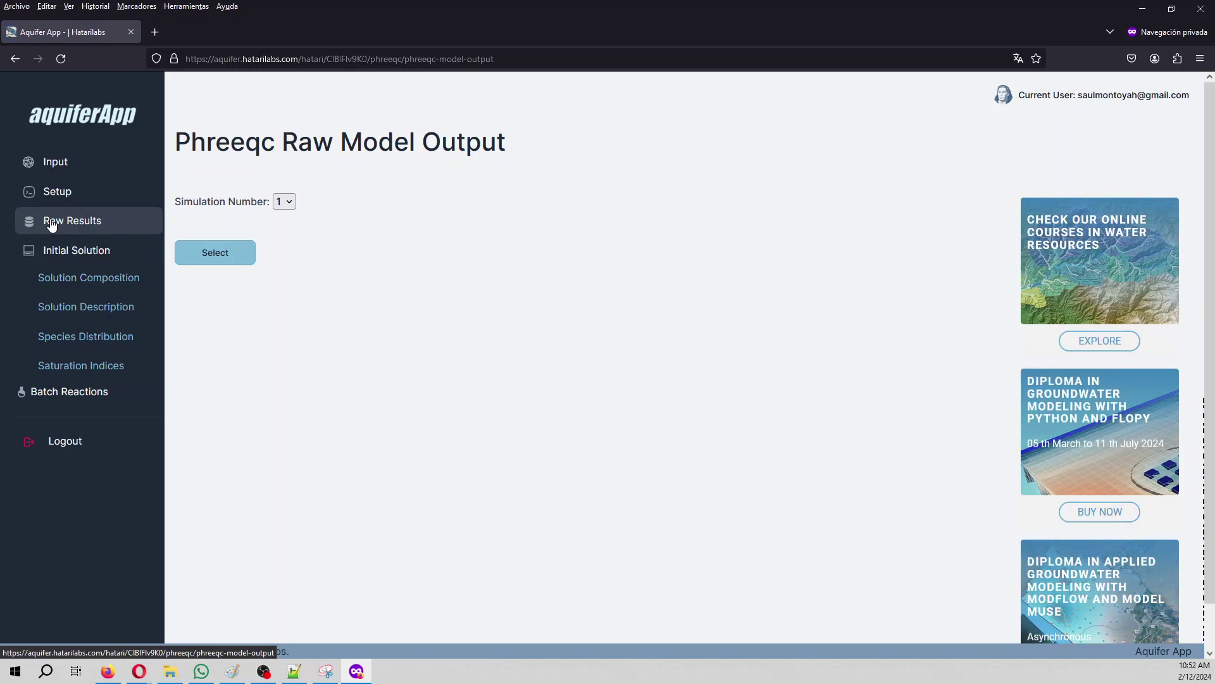
click(287, 204)
click(277, 221)
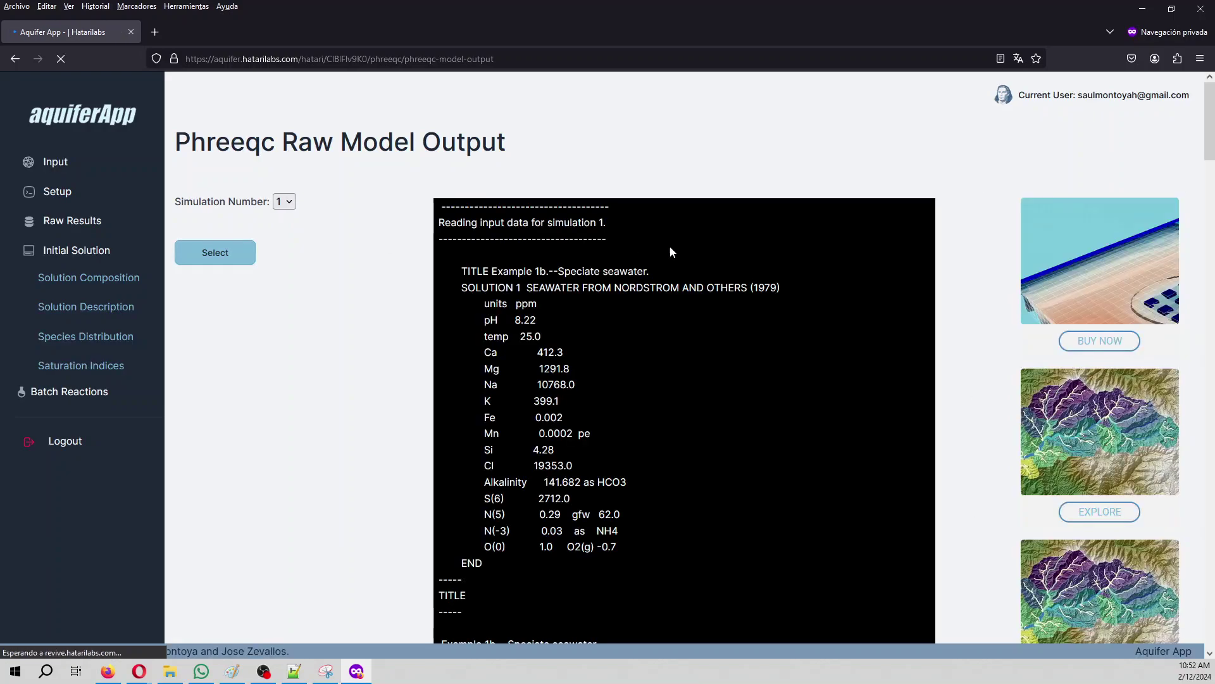
scroll(605, 240, down, 10)
scroll(606, 241, down, 20)
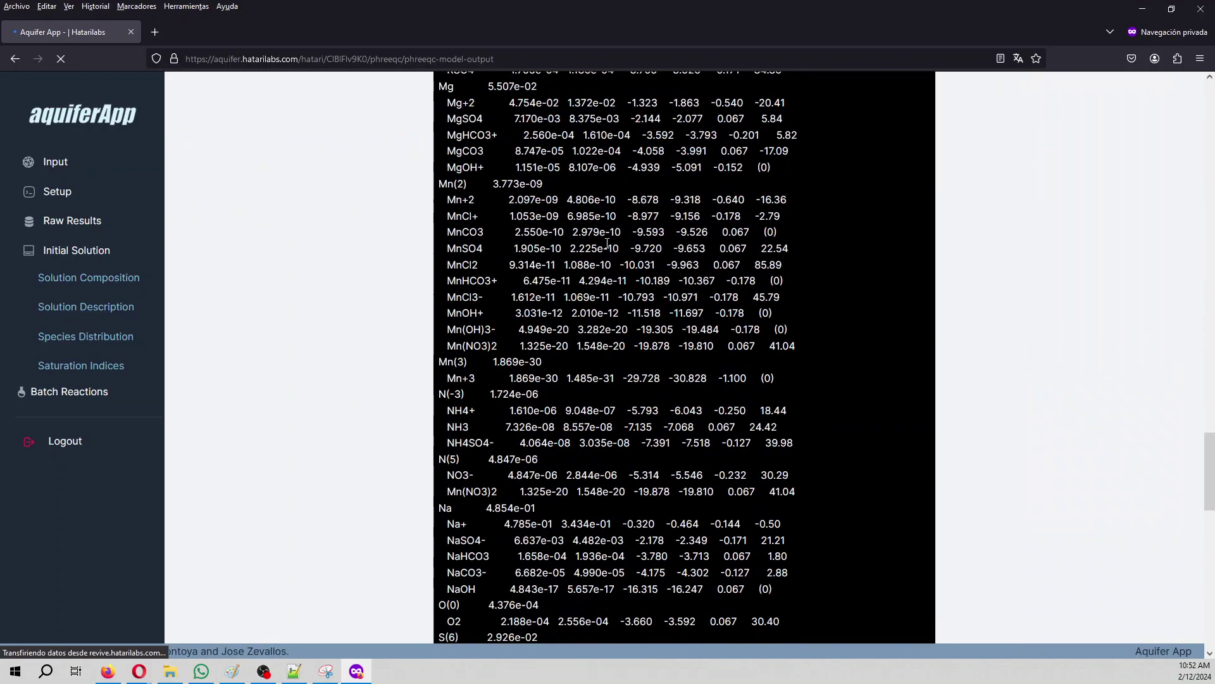
scroll(607, 242, up, 7)
scroll(607, 243, up, 15)
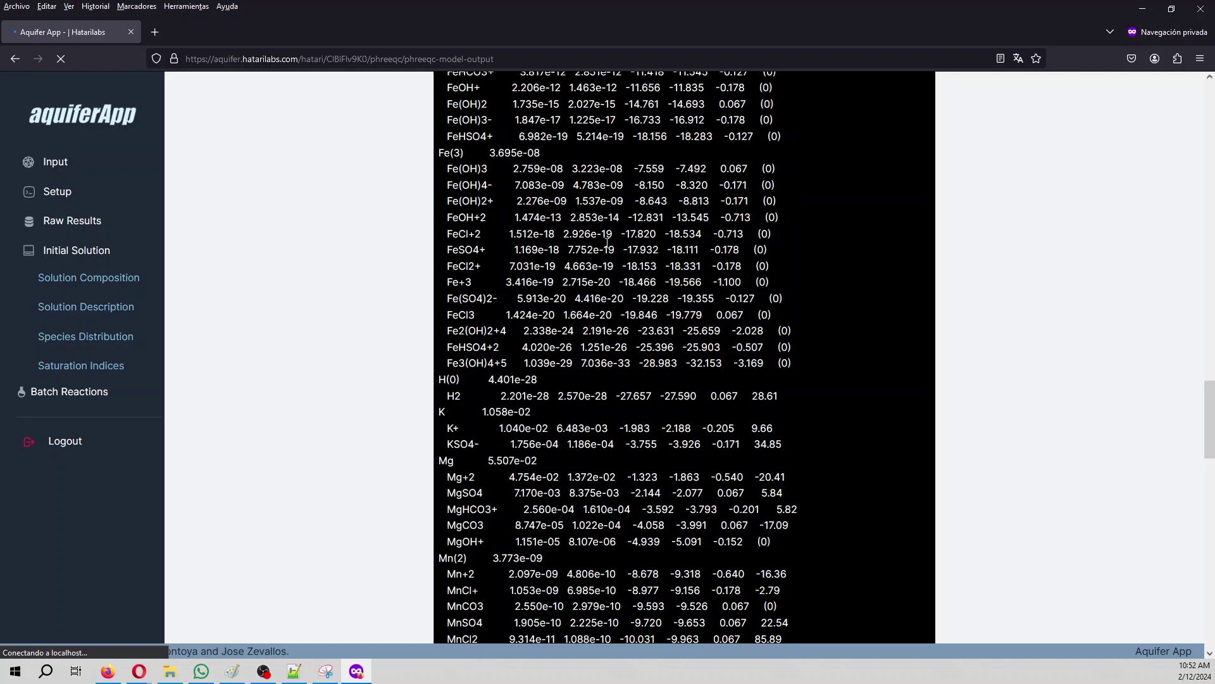
scroll(608, 243, up, 10)
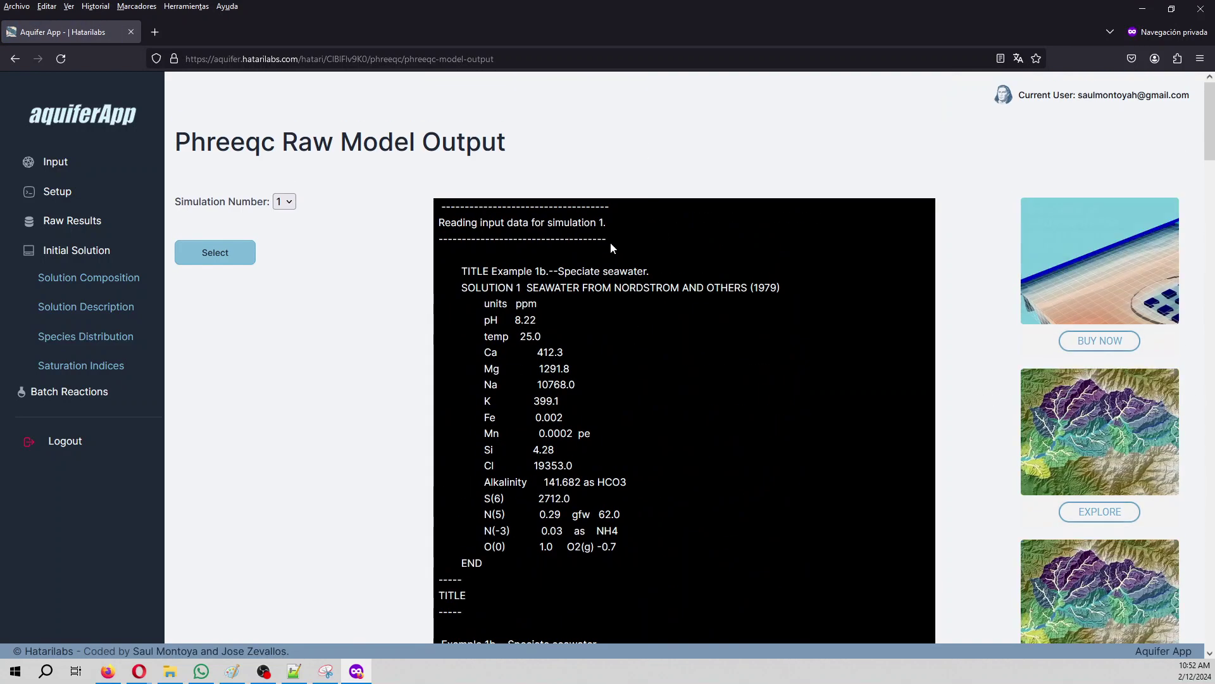
Step: Show simulation 1's solution composition table and its molality and moles charts
click(89, 279)
click(214, 284)
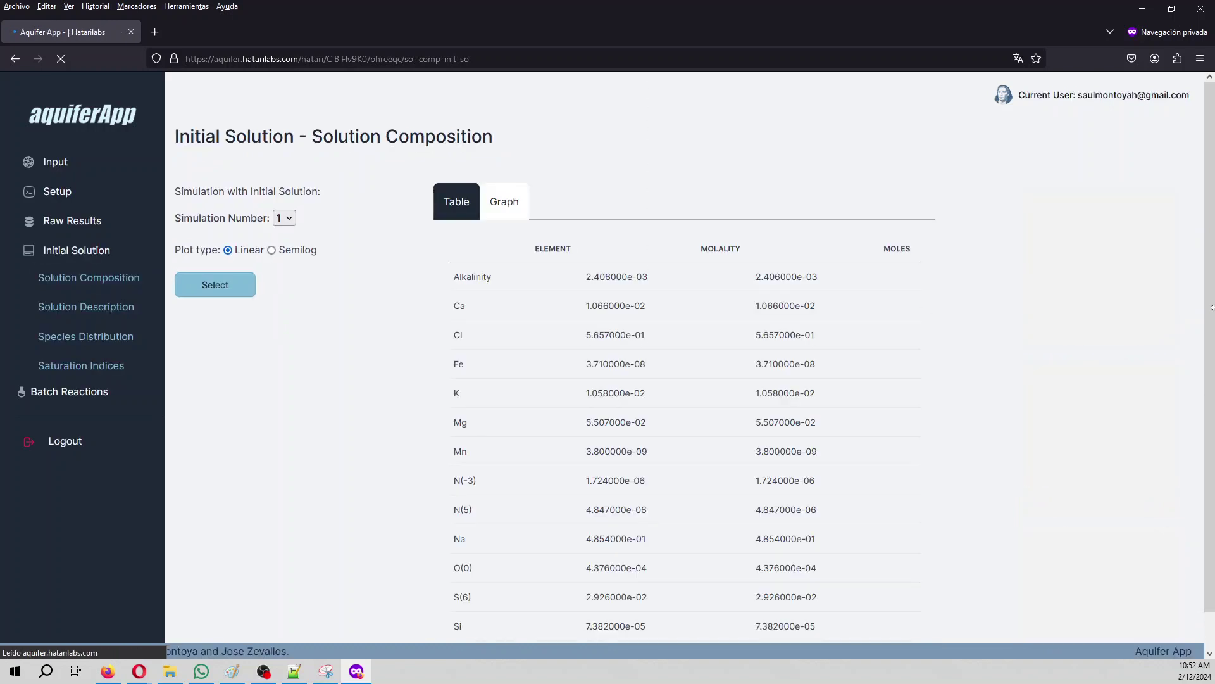
scroll(653, 343, down, 1)
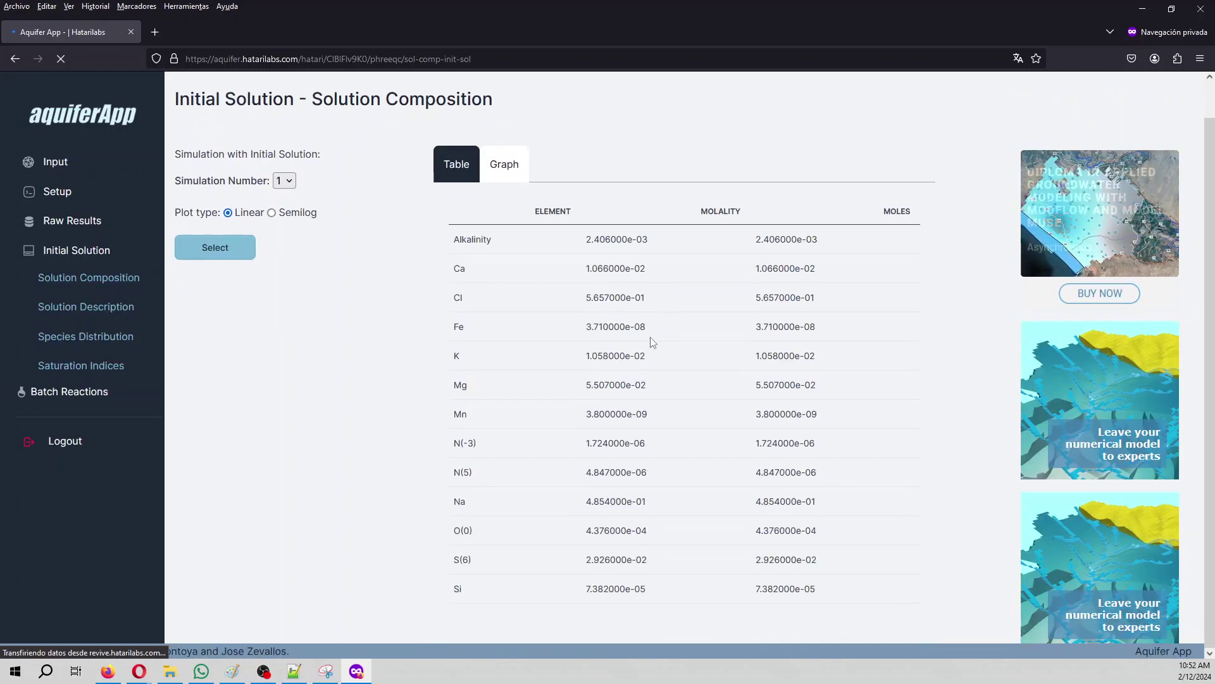
scroll(651, 339, up, 1)
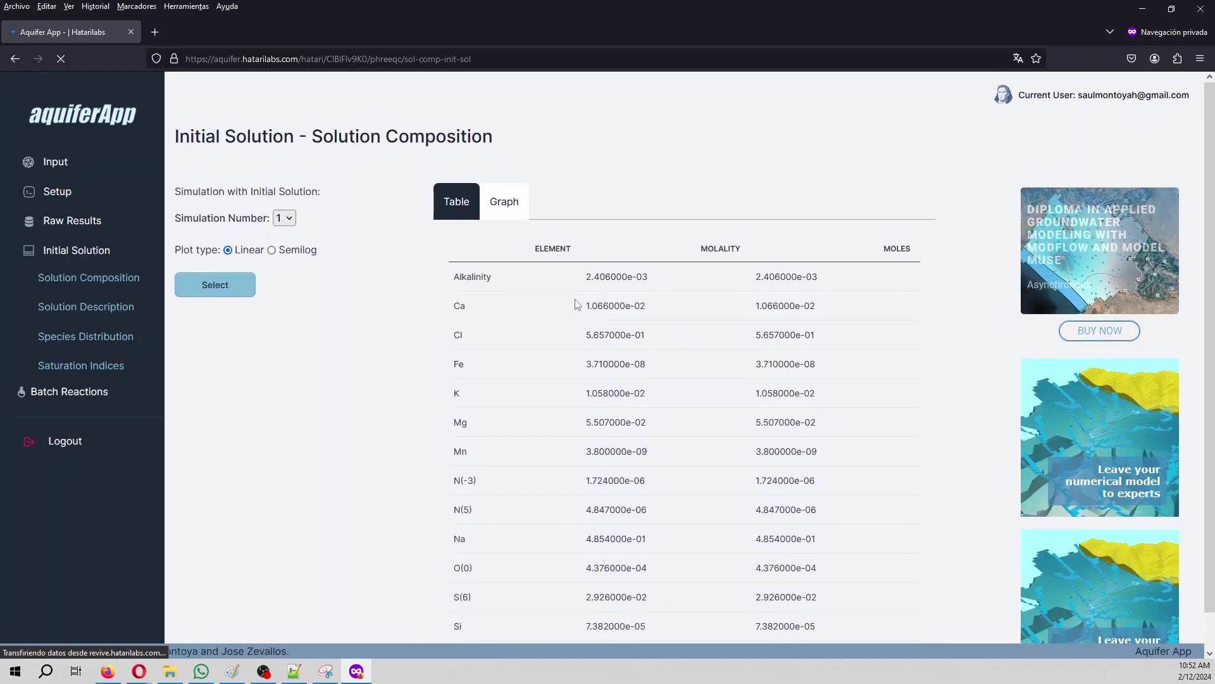
click(492, 194)
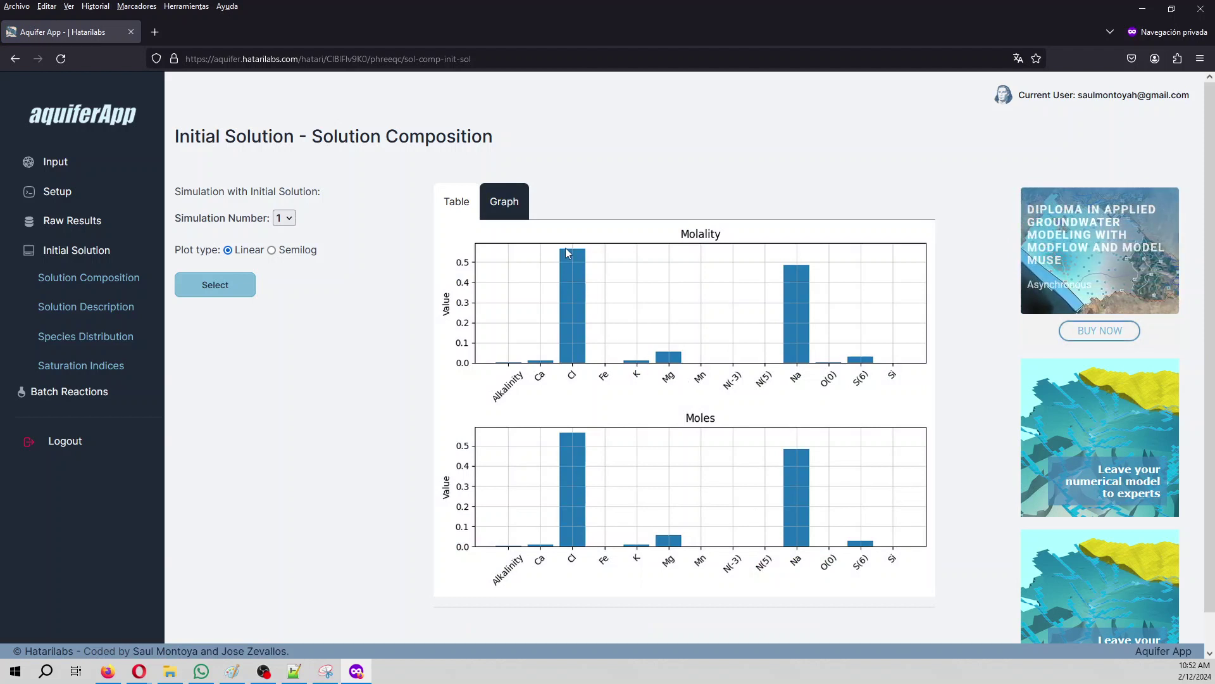
Step: Redraw the composition charts on a semilog scale and open the Solution Description results
click(273, 251)
click(215, 285)
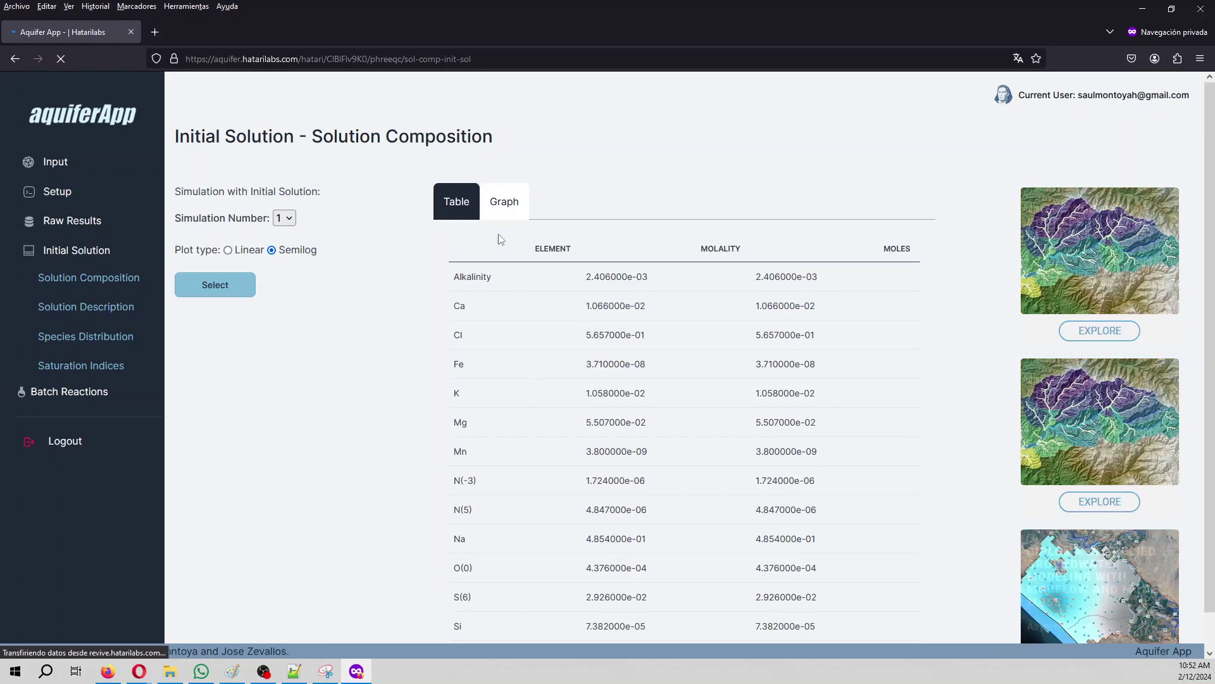
click(504, 203)
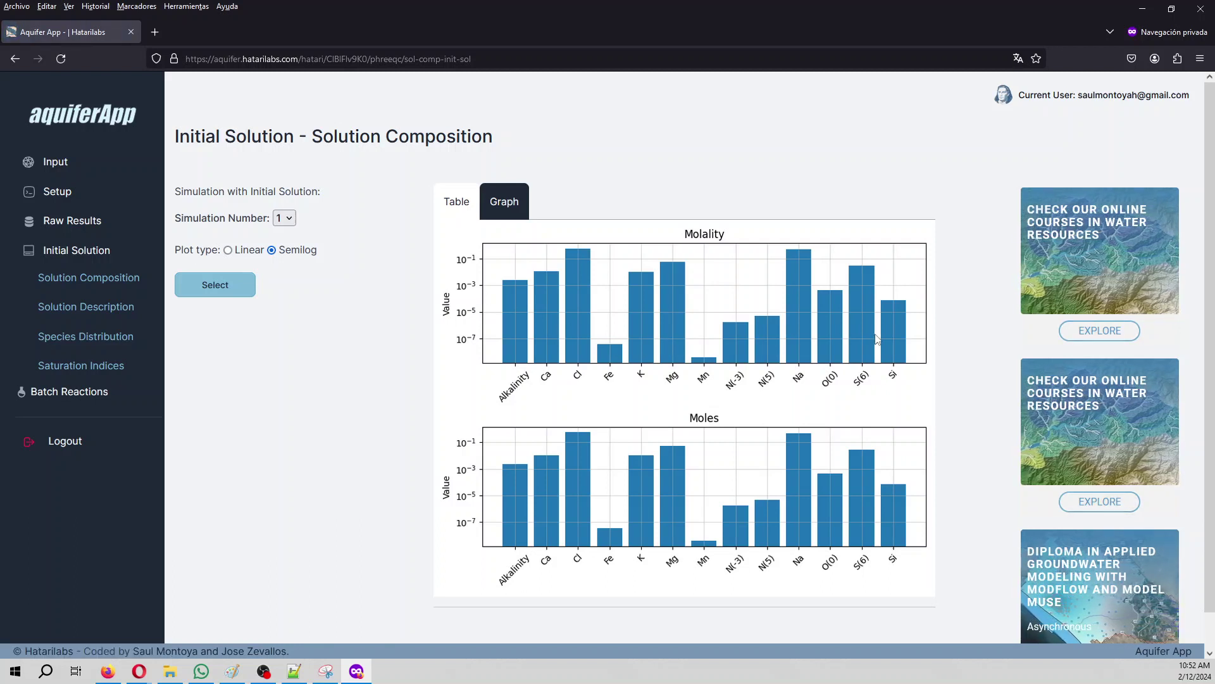
click(88, 308)
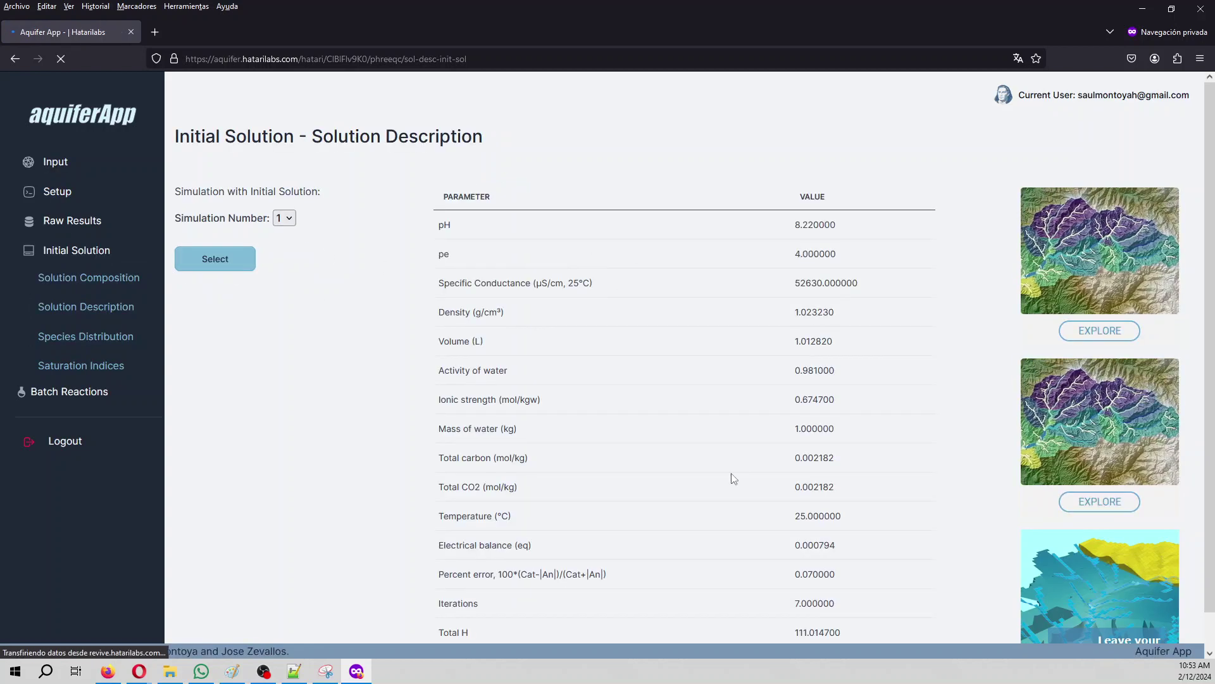
Step: Show simulation 1's solution description, then chart its species molality by compound
click(108, 344)
click(108, 344)
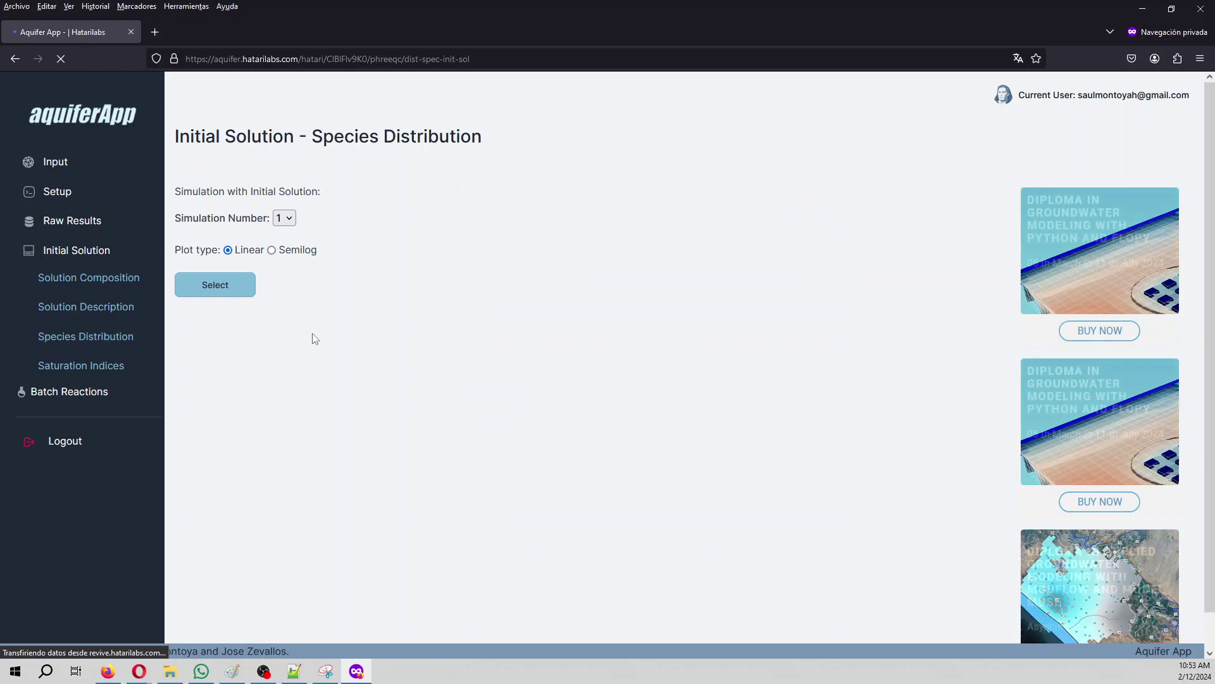
click(215, 285)
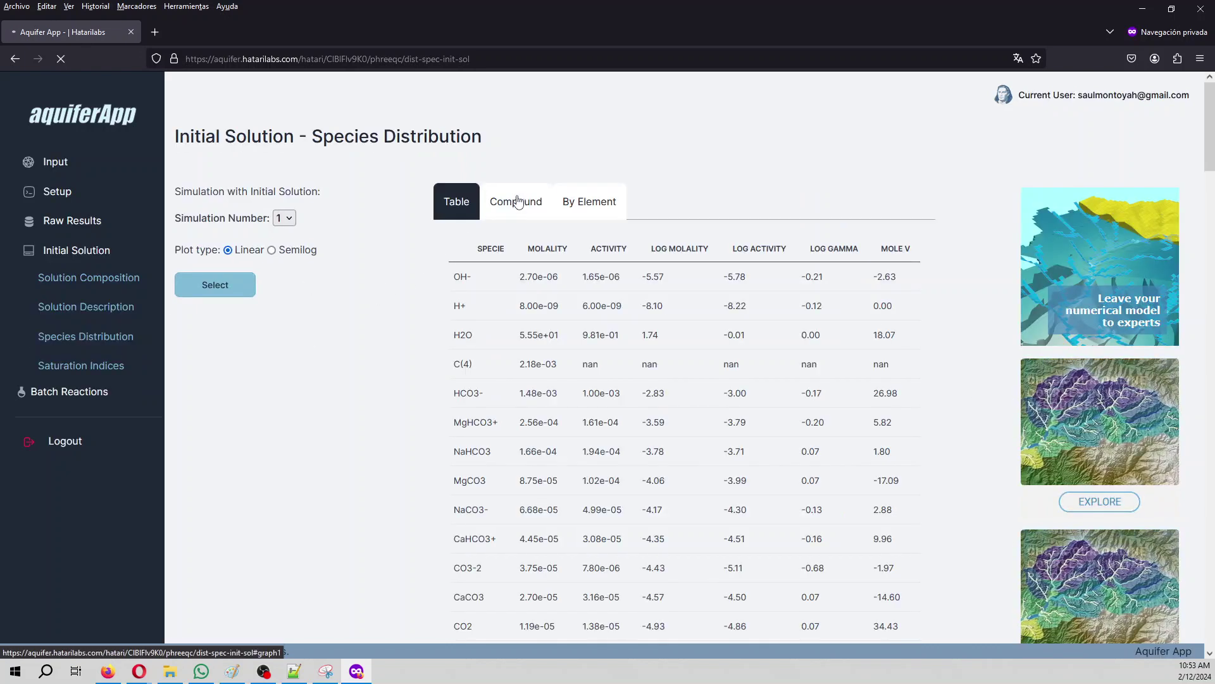
click(518, 201)
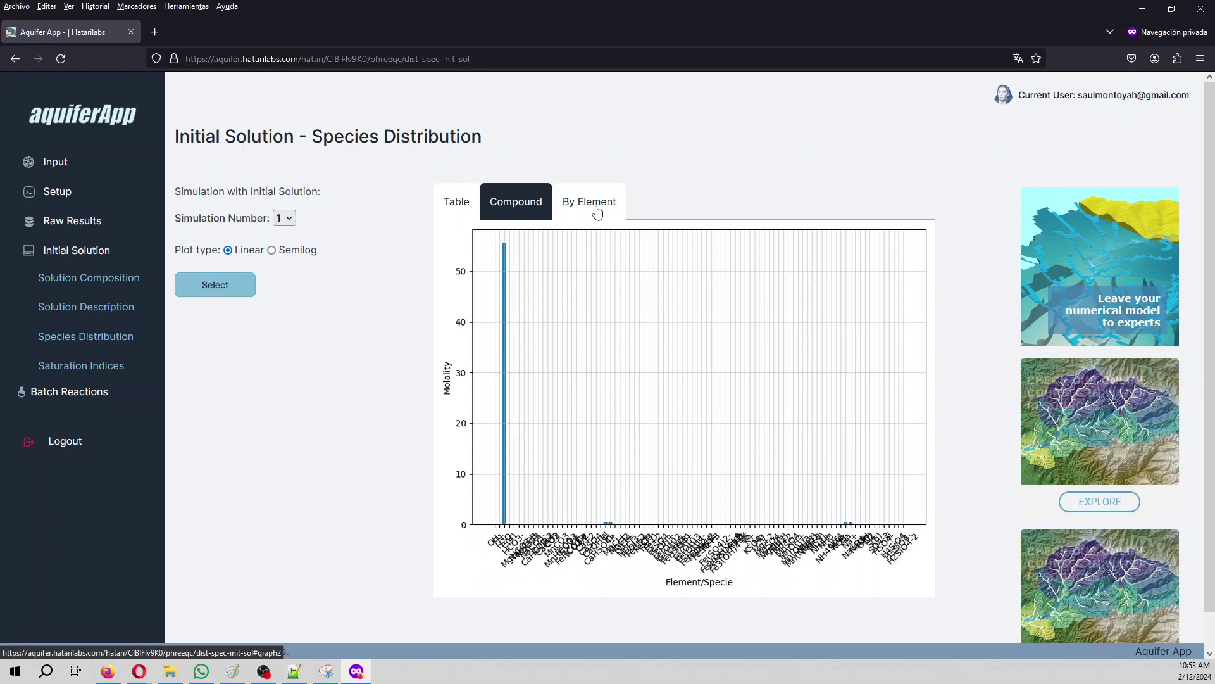
Step: Chart simulation 1's species molality per element (Water, C(4), Ca, Cl) on a semilog scale
click(561, 199)
scroll(690, 337, down, 3)
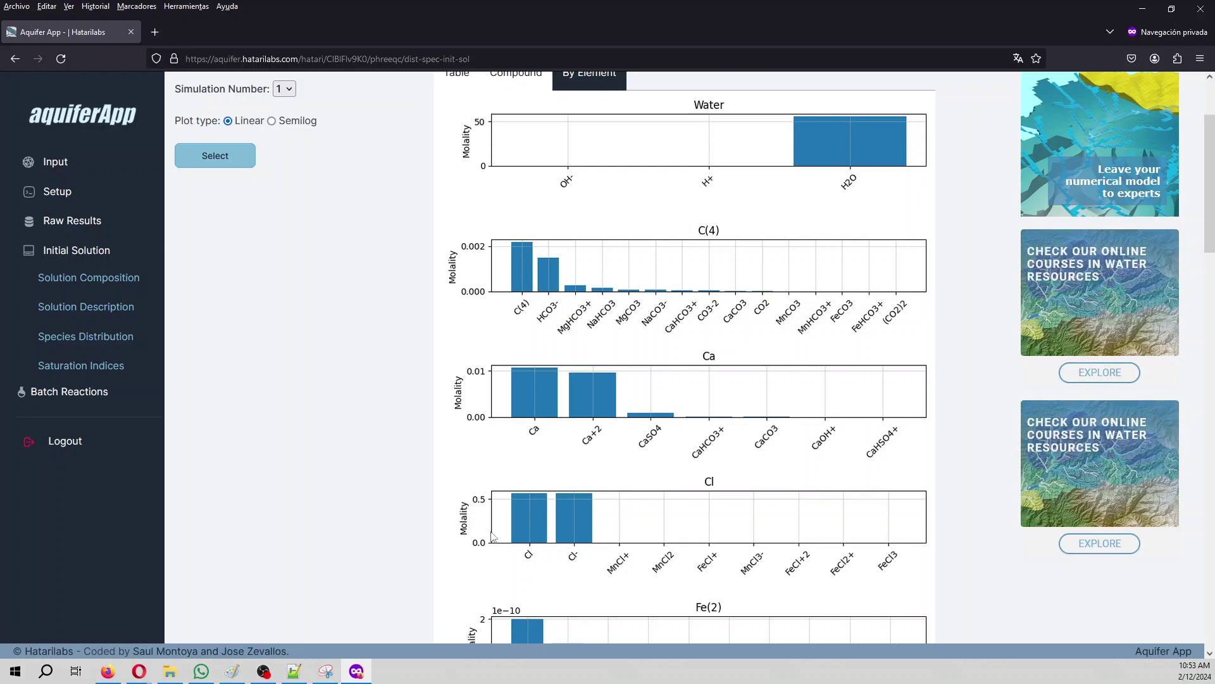
scroll(630, 582, down, 5)
scroll(631, 581, up, 6)
scroll(629, 582, up, 1)
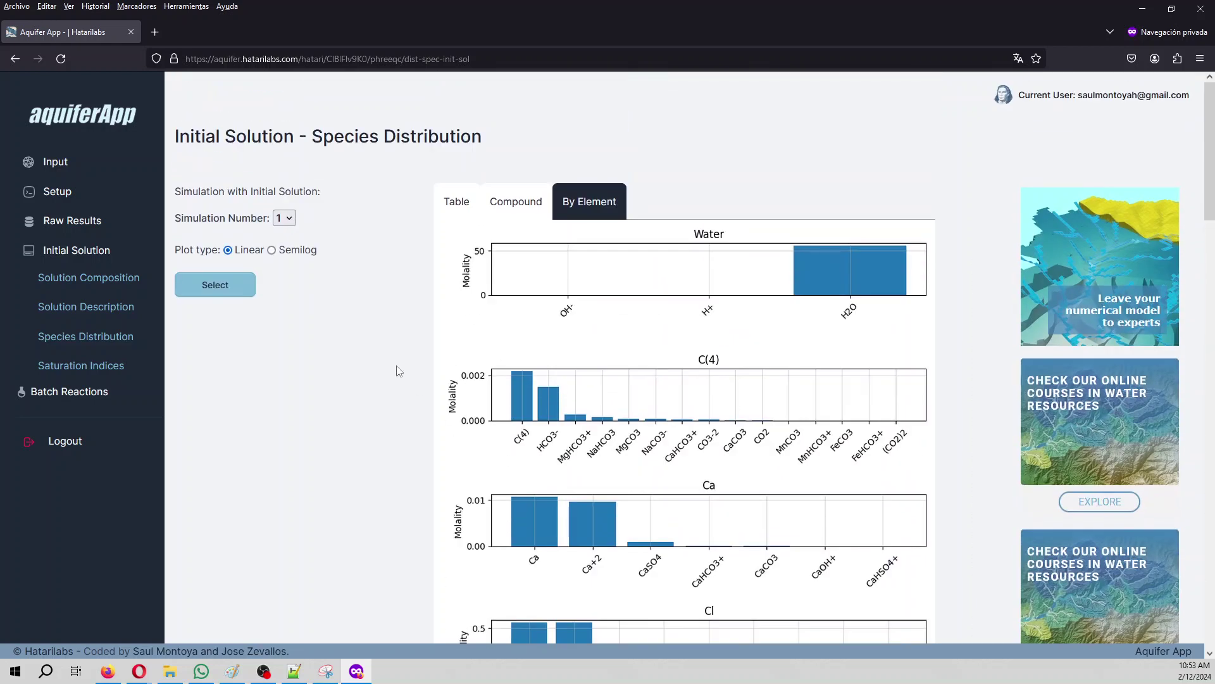
click(273, 250)
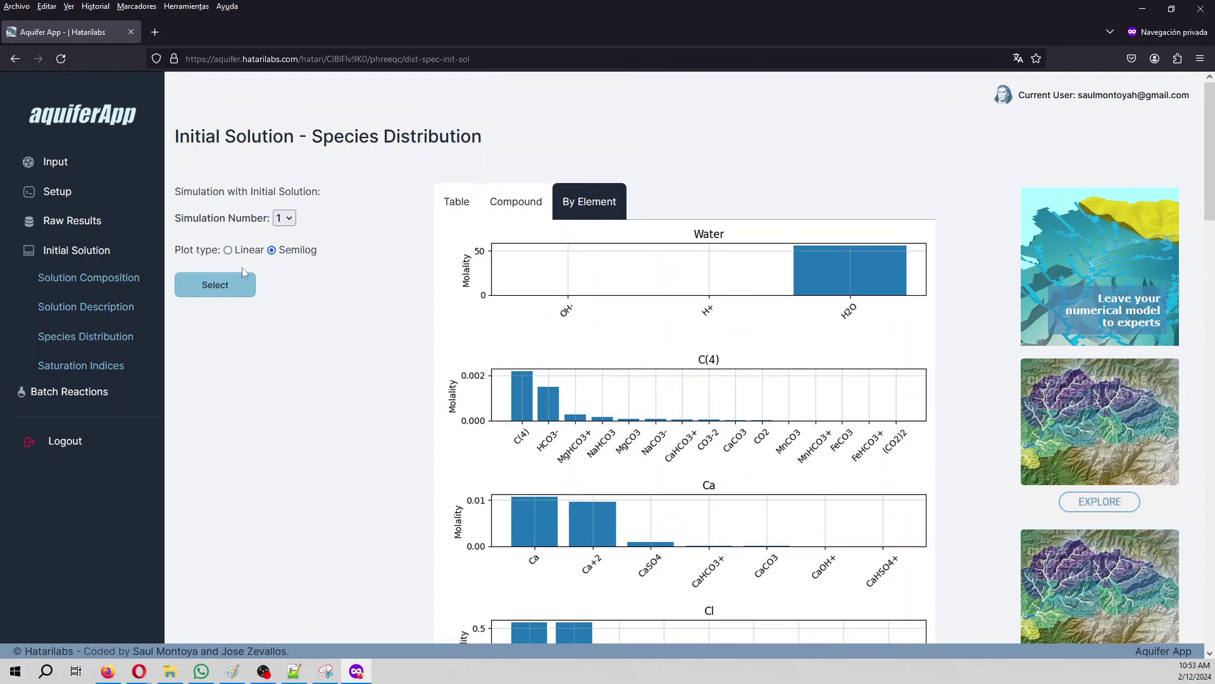
click(212, 285)
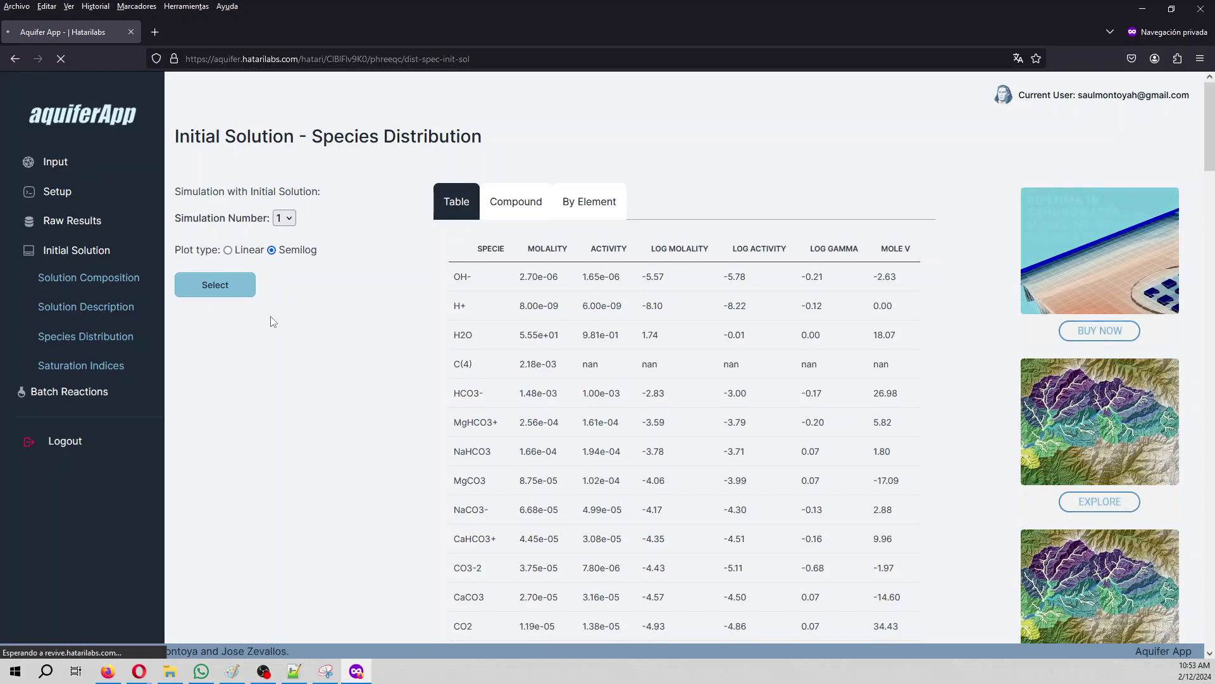
click(592, 203)
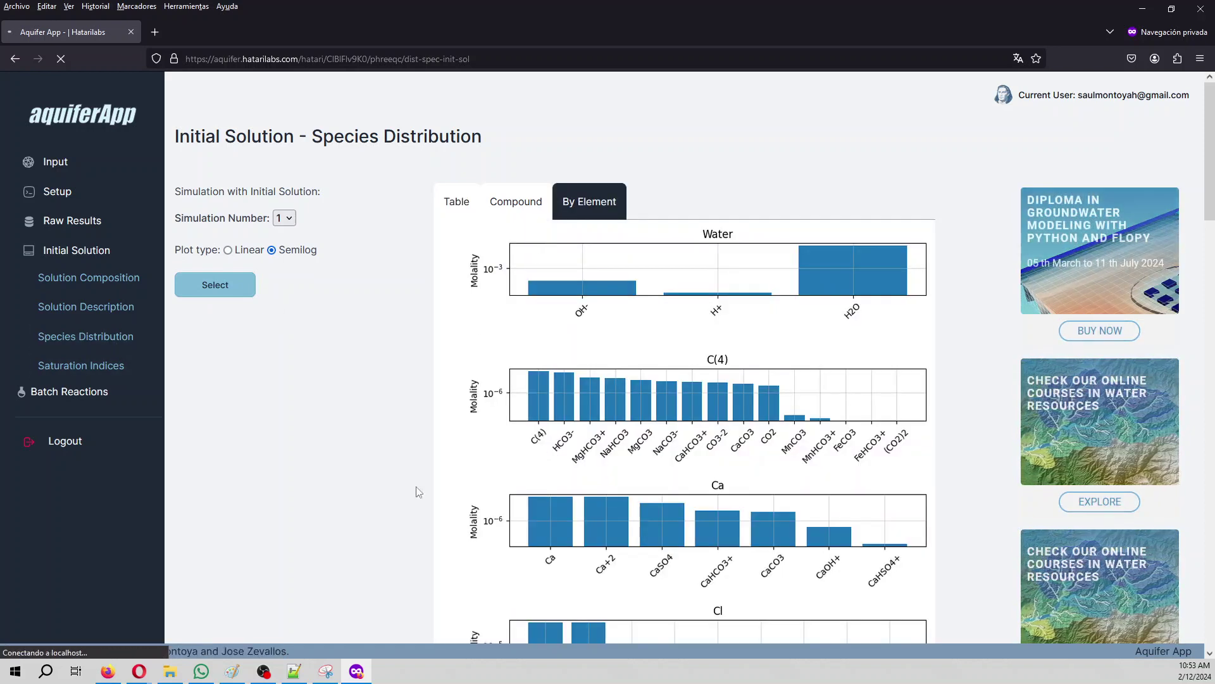
Step: Load simulation 1's saturation indices and graph si, log IAP and log K per mineral
click(66, 366)
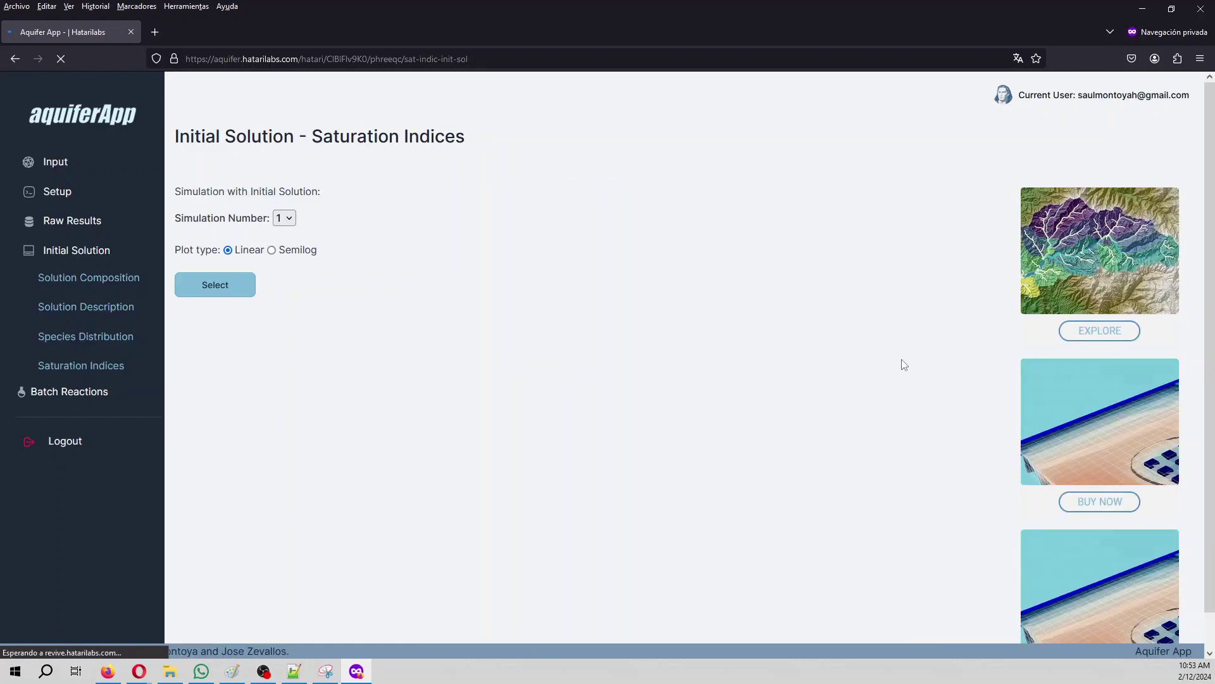
click(243, 286)
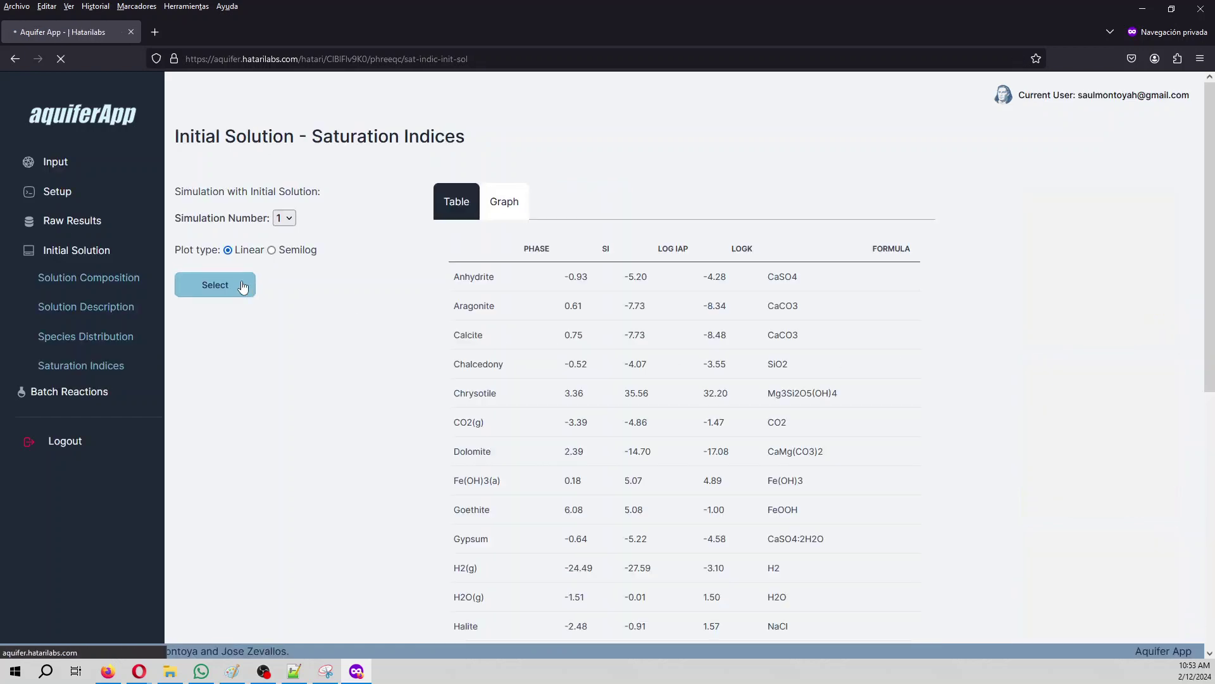
click(506, 207)
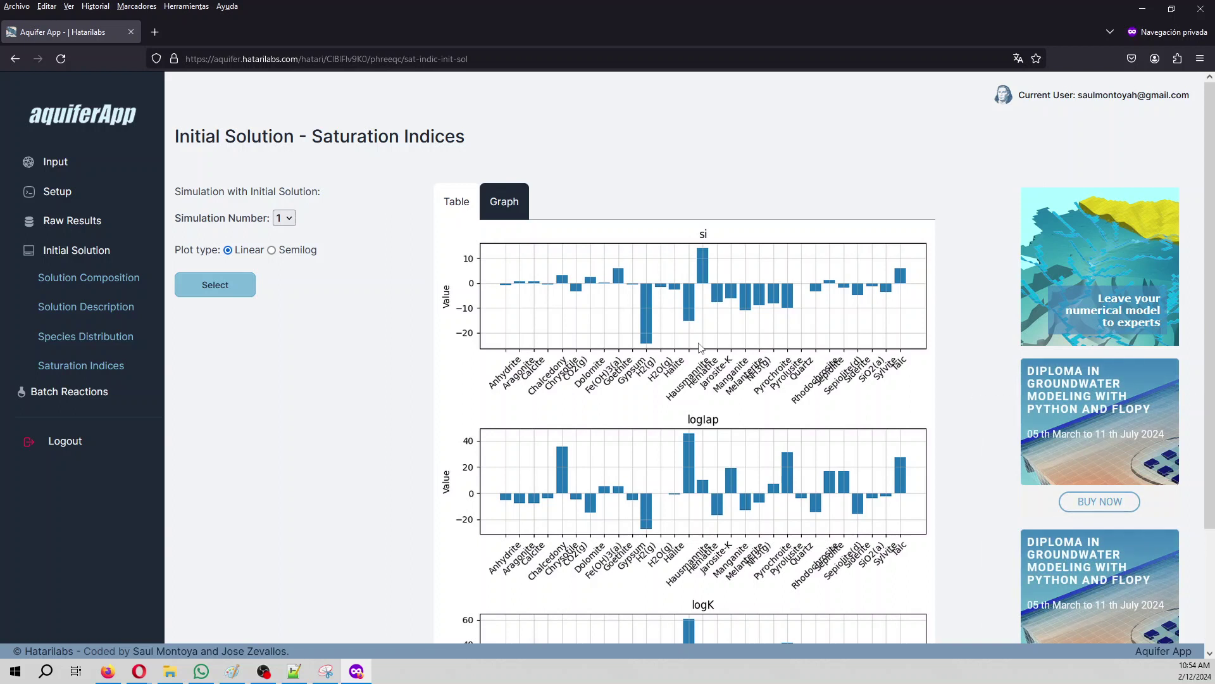
Step: Load shop.hatarilabs.com in a new private browser tab
click(159, 30)
text(shop)
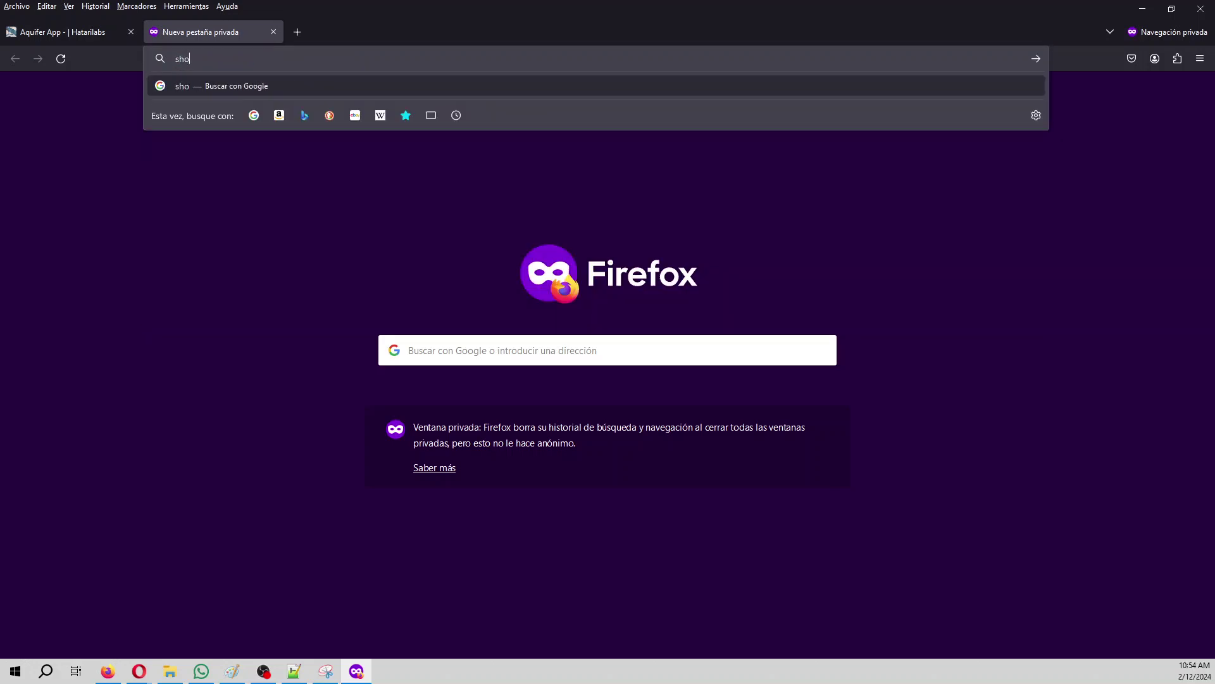
text(.hatarilba)
key(BackSpace)
key(BackSpace)
text(abs.com)
key(Return)
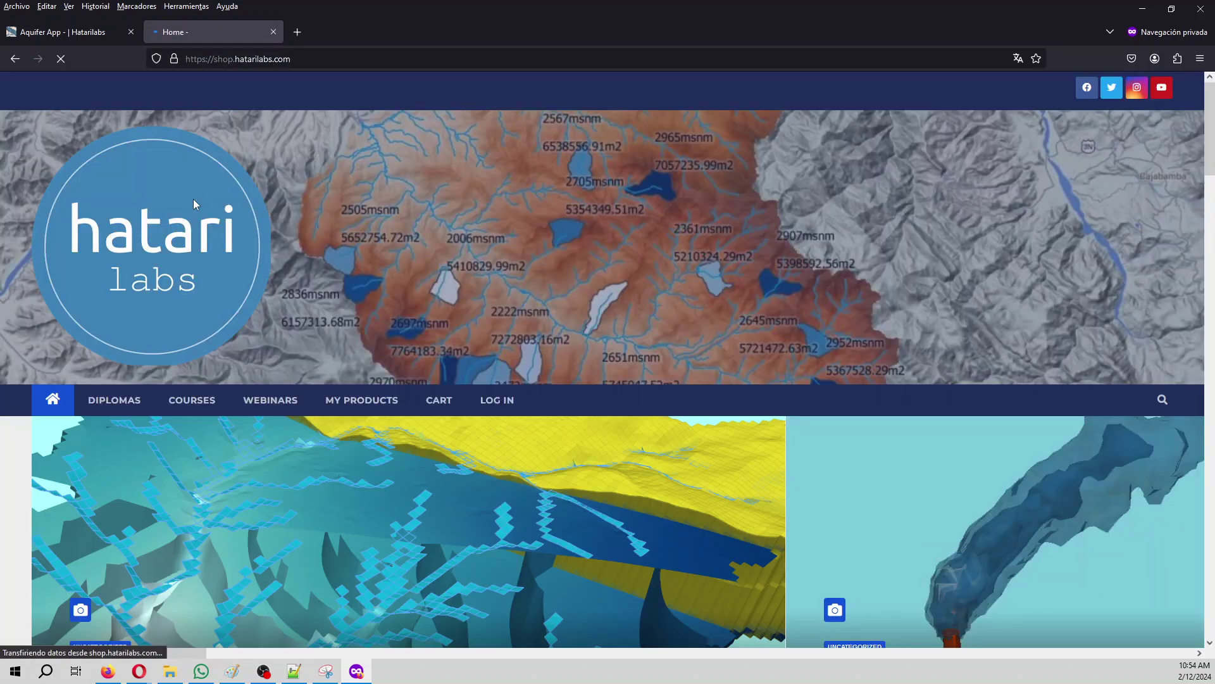
Step: Browse the Courses category's 7 courses, priced $220.00 to $250.00
click(192, 400)
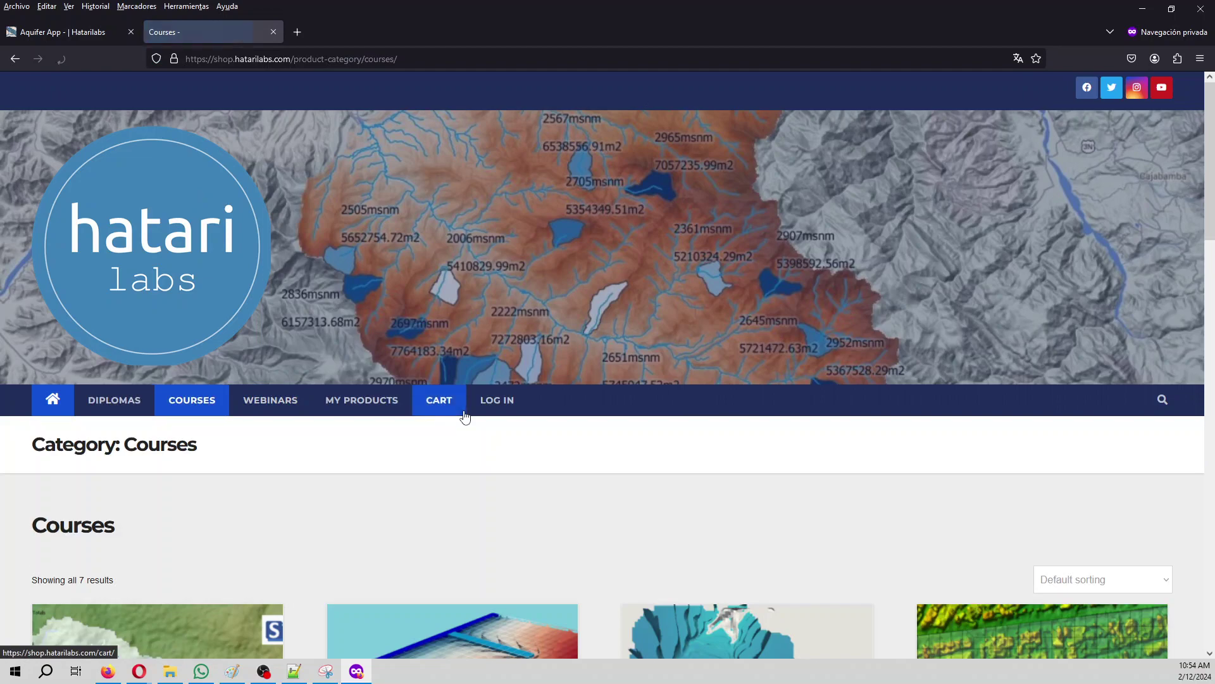
scroll(283, 334, down, 5)
scroll(605, 456, down, 4)
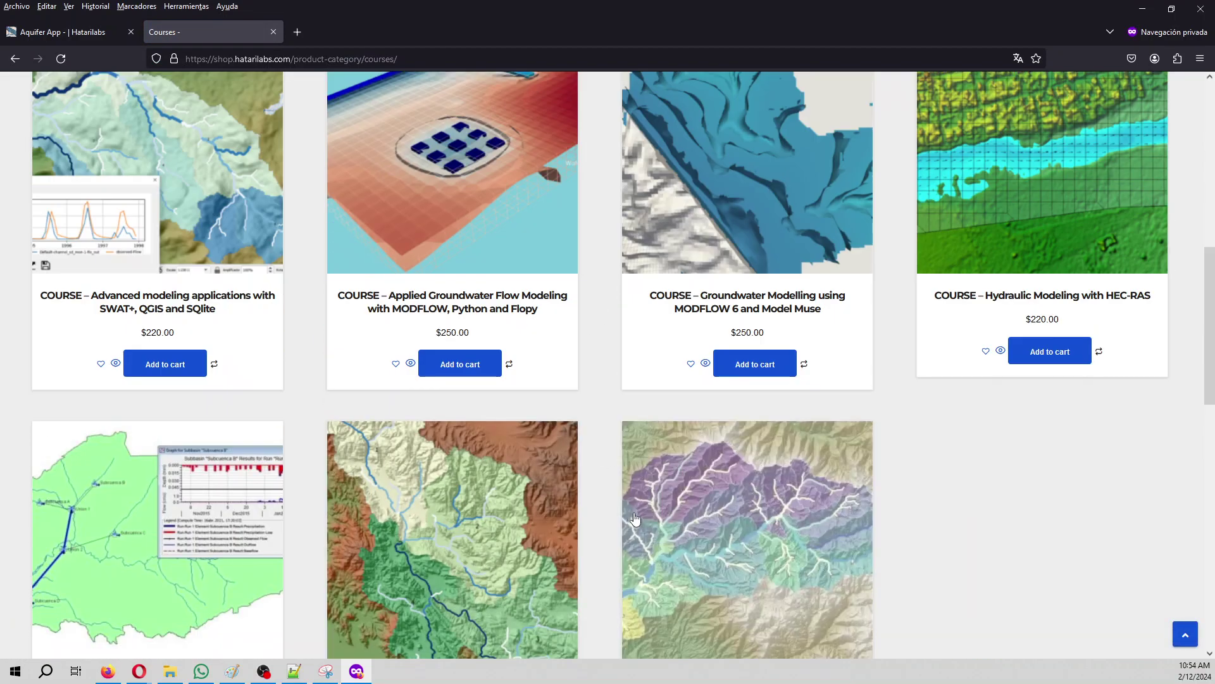
scroll(306, 348, up, 9)
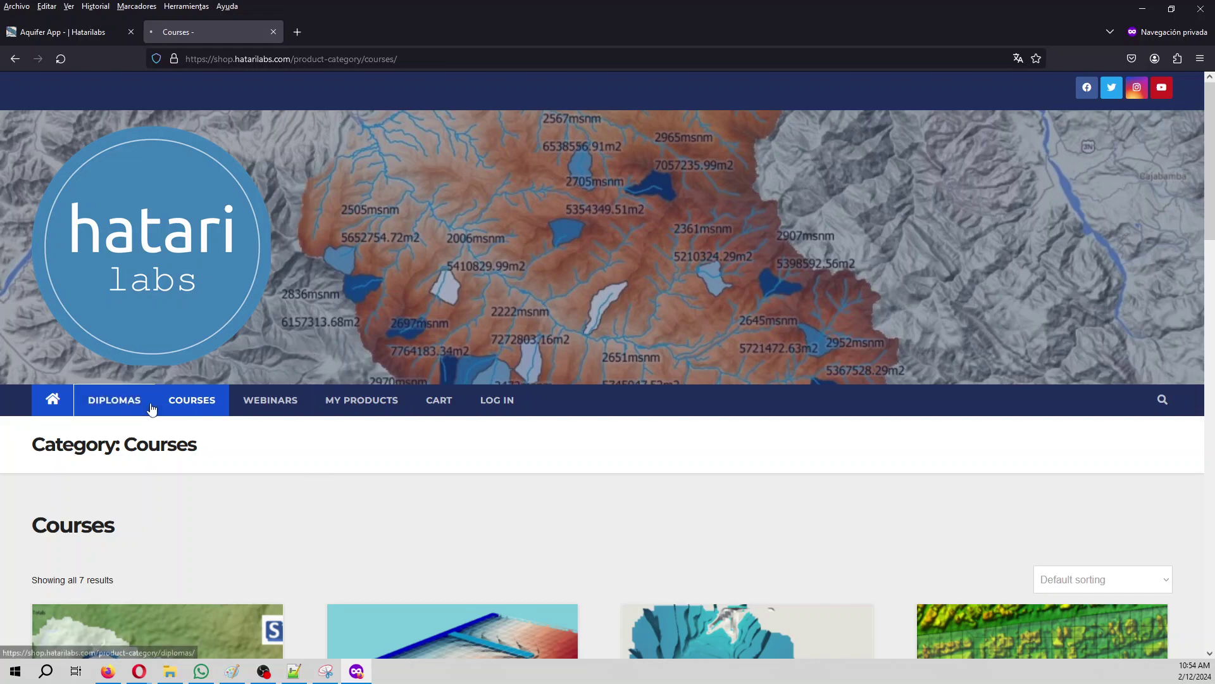
Step: Review the Diplomas category's three programs priced $990.00, $1,000.00 and $660.00
click(114, 400)
scroll(413, 484, down, 8)
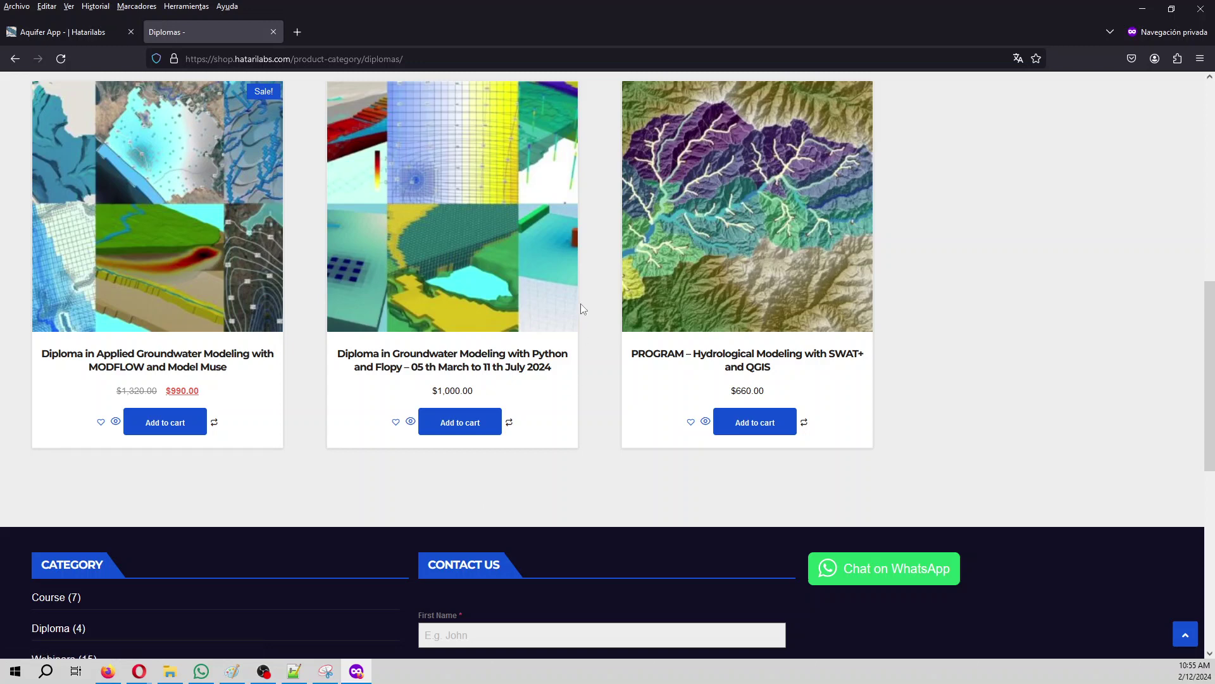
scroll(447, 494, up, 3)
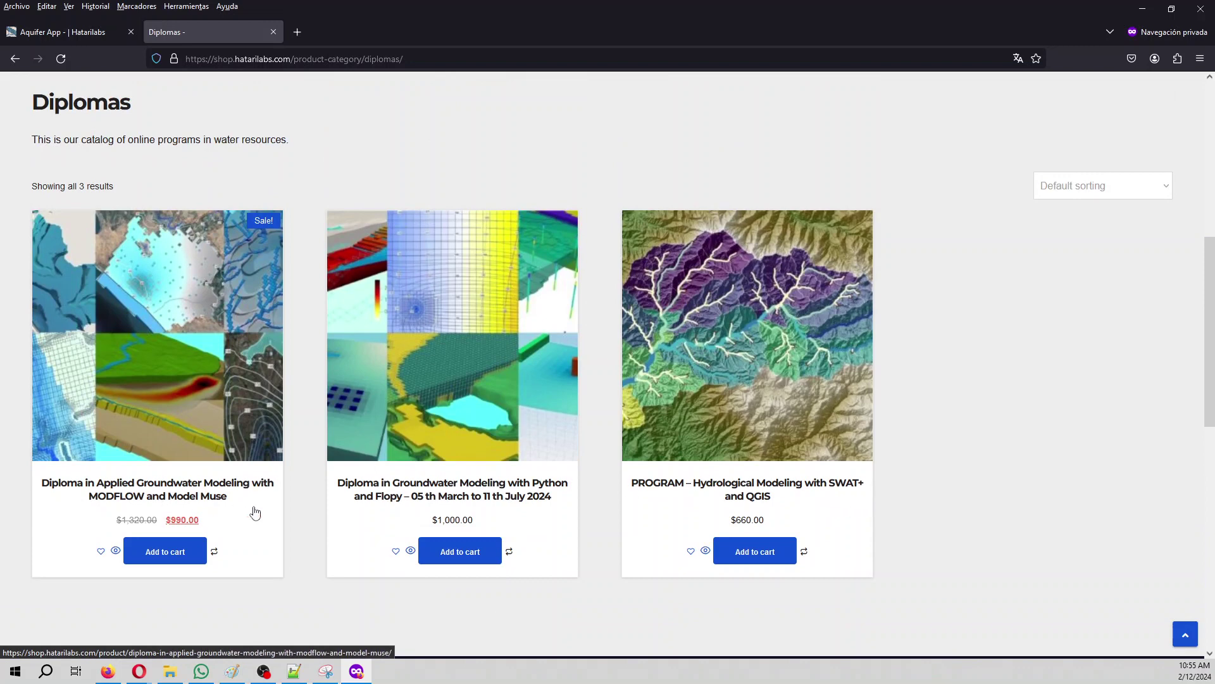
scroll(257, 509, up, 3)
scroll(257, 517, up, 4)
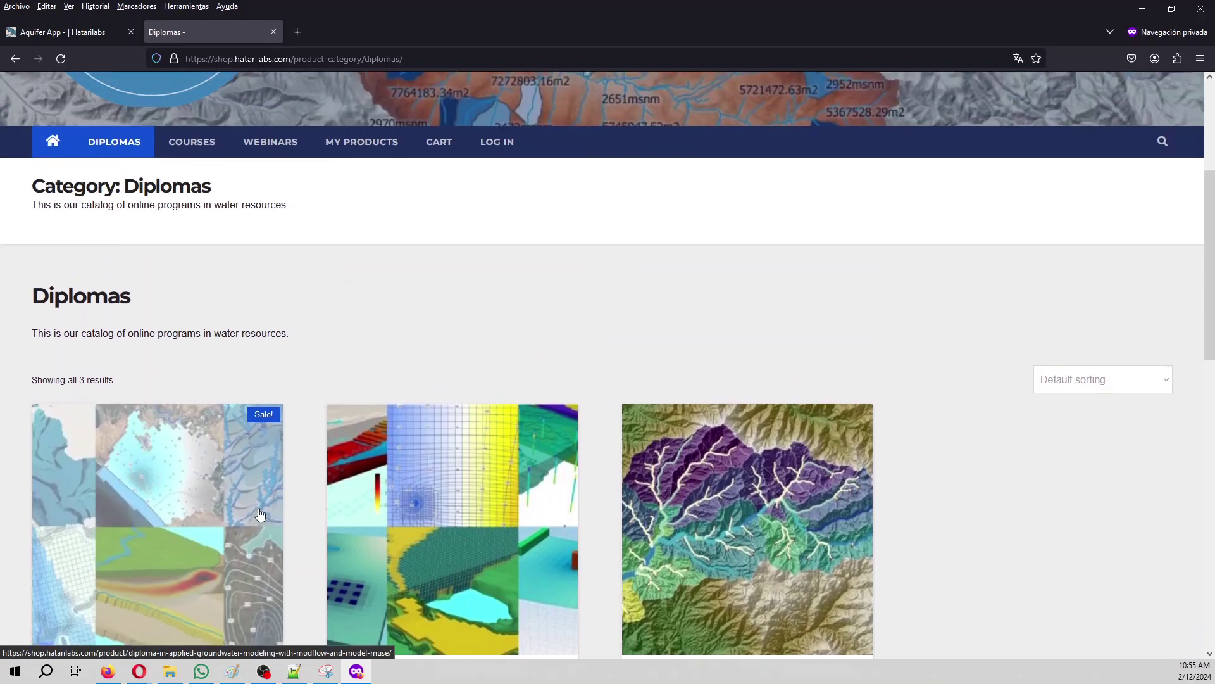